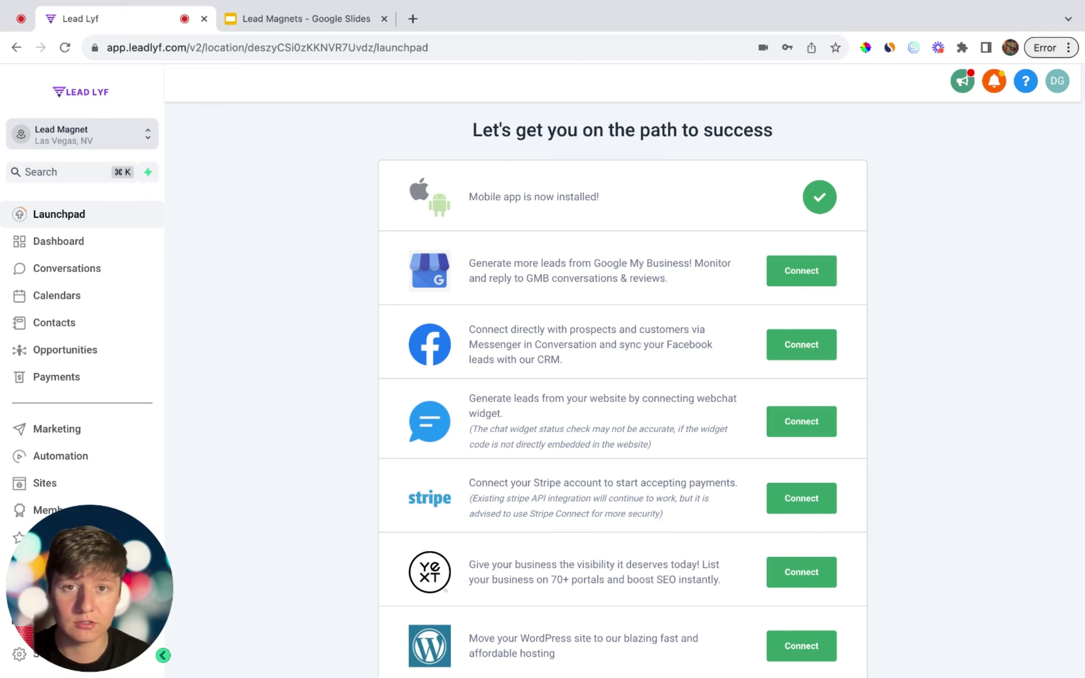
Step: Create a new blank form in the Sites forms builder and rename it 'Lead Magnet'
{"action": "left_click", "coordinate": [45, 483]}
{"action": "mouse_move", "coordinate": [645, 114]}
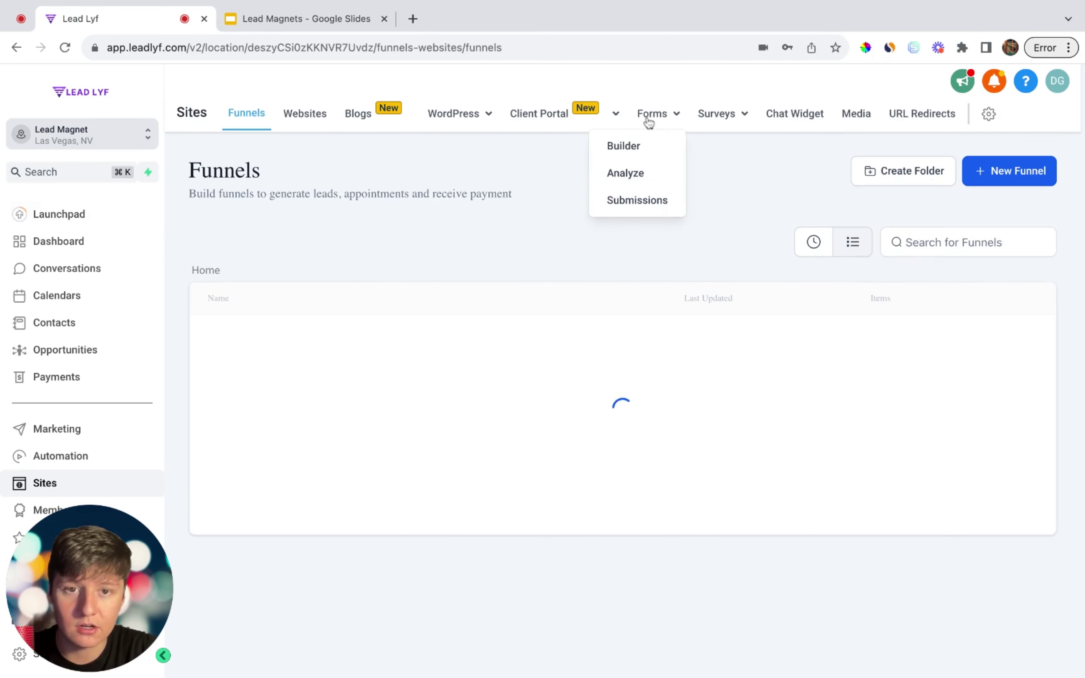
{"action": "left_click", "coordinate": [642, 140]}
{"action": "left_click", "coordinate": [596, 462]}
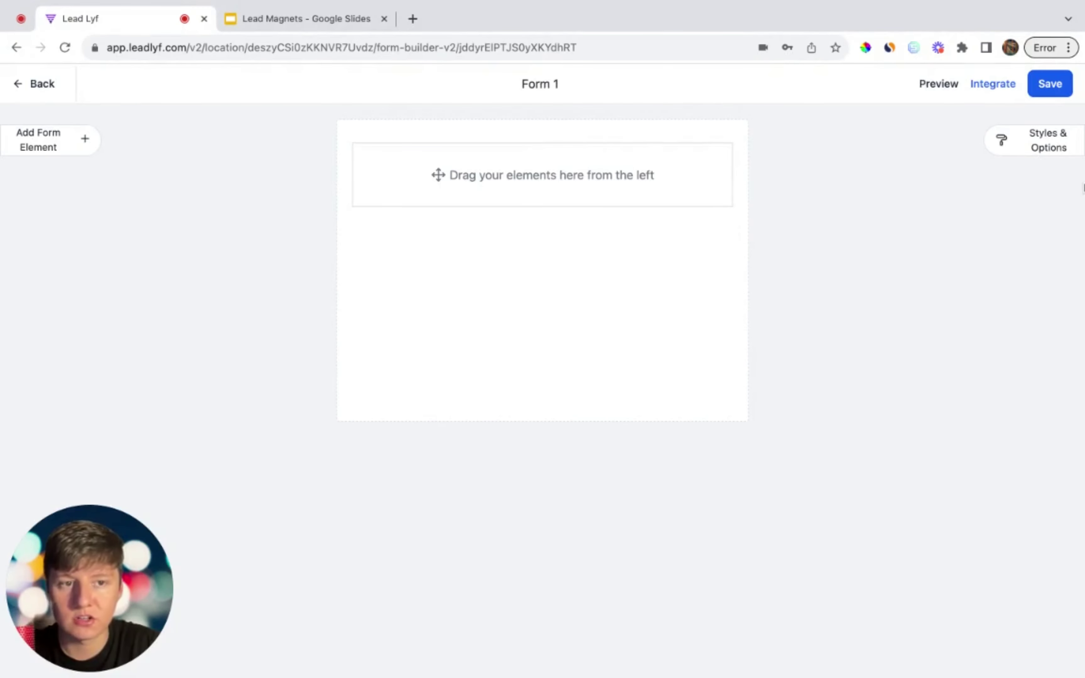
{"action": "left_click", "coordinate": [1064, 148]}
{"action": "left_click", "coordinate": [1027, 145]}
{"action": "left_click", "coordinate": [940, 225]}
{"action": "triple_click", "coordinate": [940, 225]}
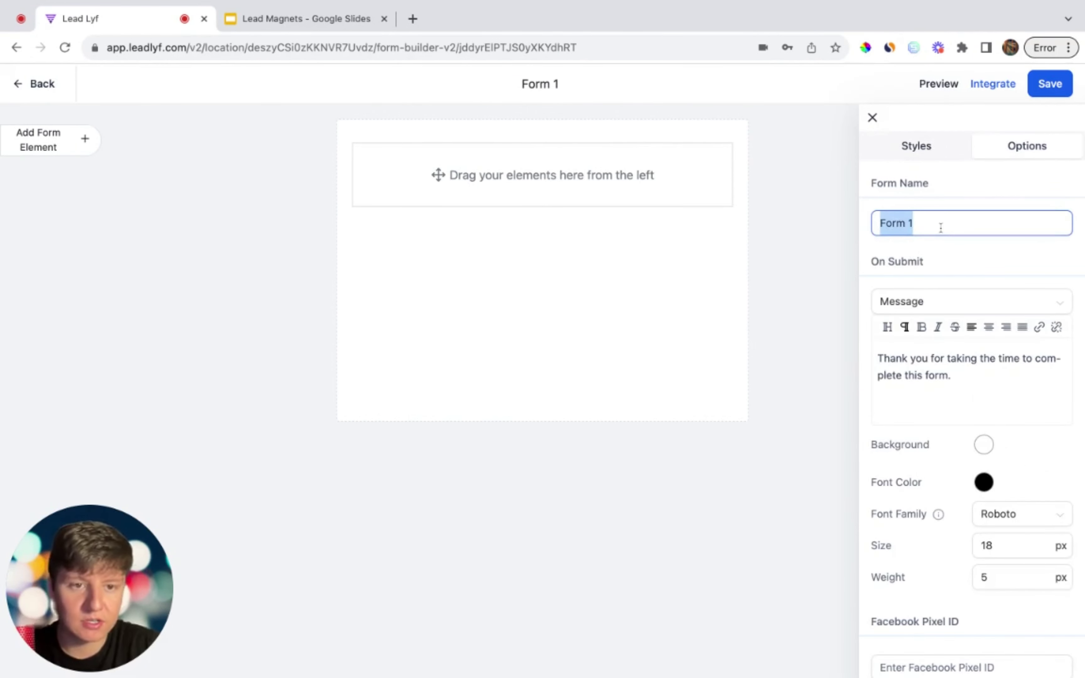
{"action": "type", "text": "Lead Magnet"}
{"action": "left_click", "coordinate": [872, 117]}
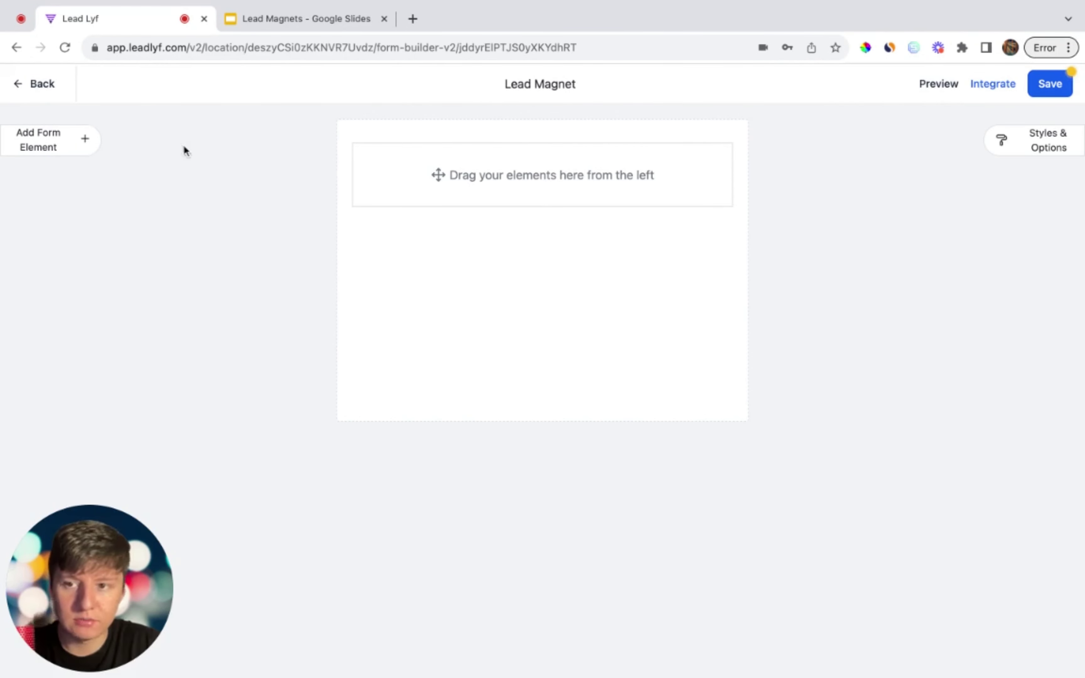
Step: Add First Name, Last Name, Email and required Phone fields, then a button below them
{"action": "left_click", "coordinate": [29, 144]}
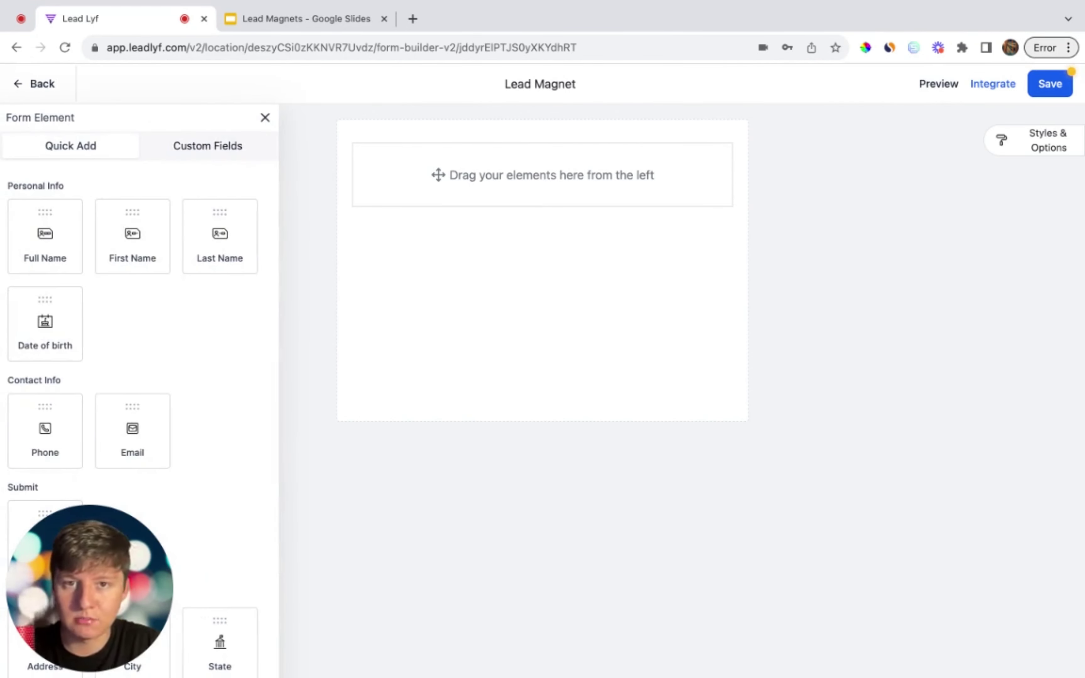
{"action": "left_click", "coordinate": [161, 233]}
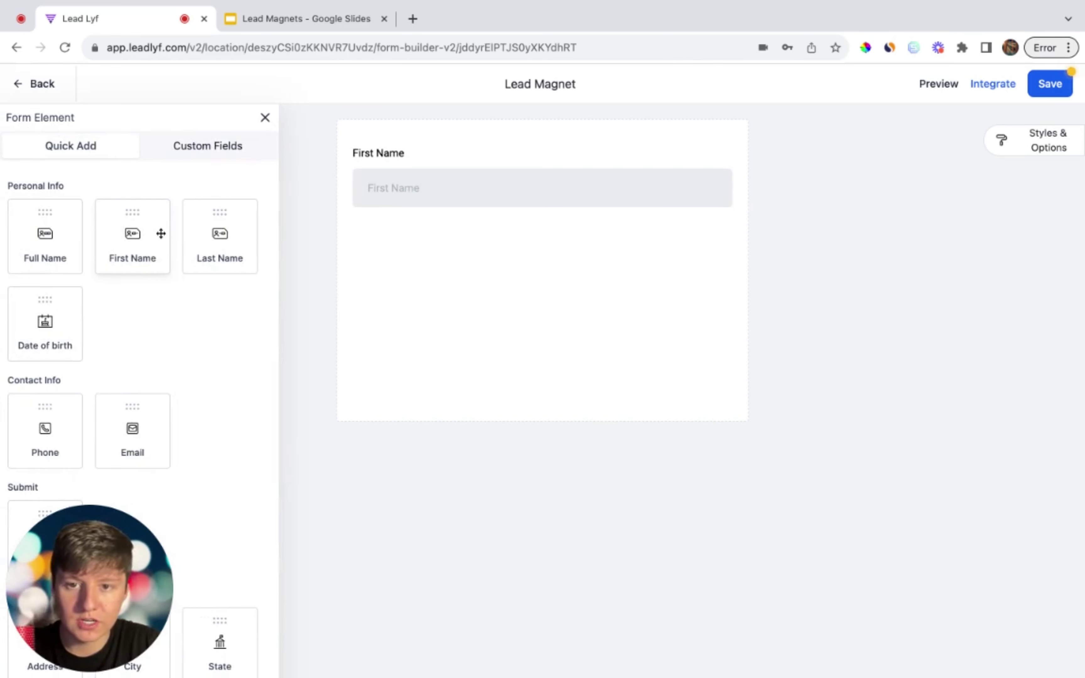
{"action": "left_click", "coordinate": [233, 257]}
{"action": "left_click_drag", "start_coordinate": [126, 407], "coordinate": [426, 361]}
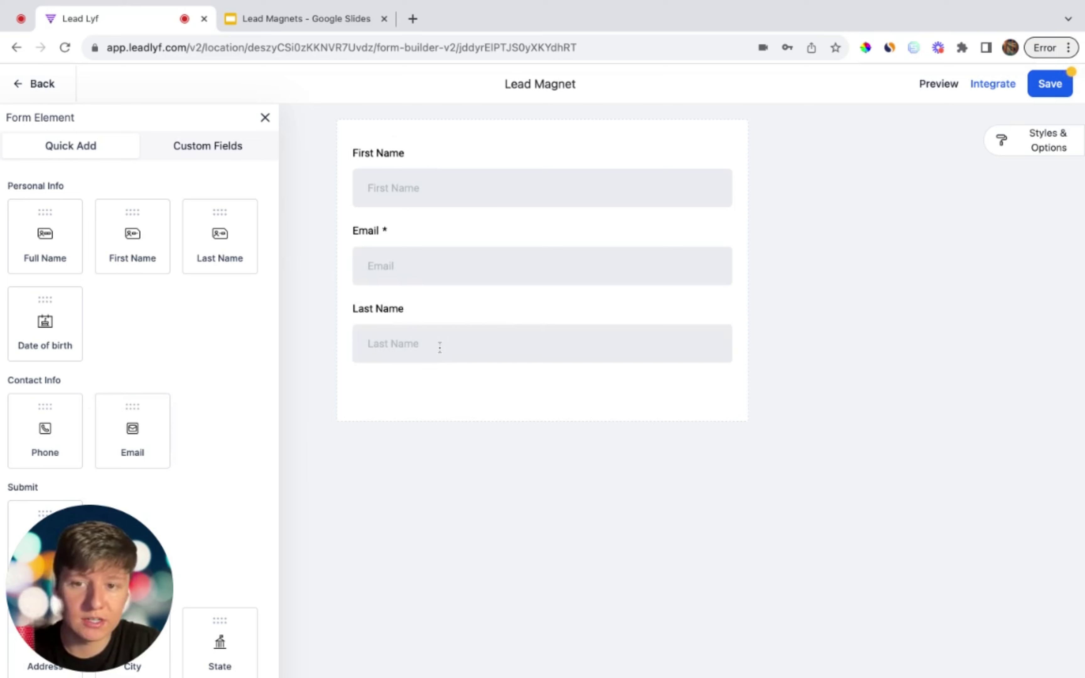
{"action": "left_click", "coordinate": [59, 438]}
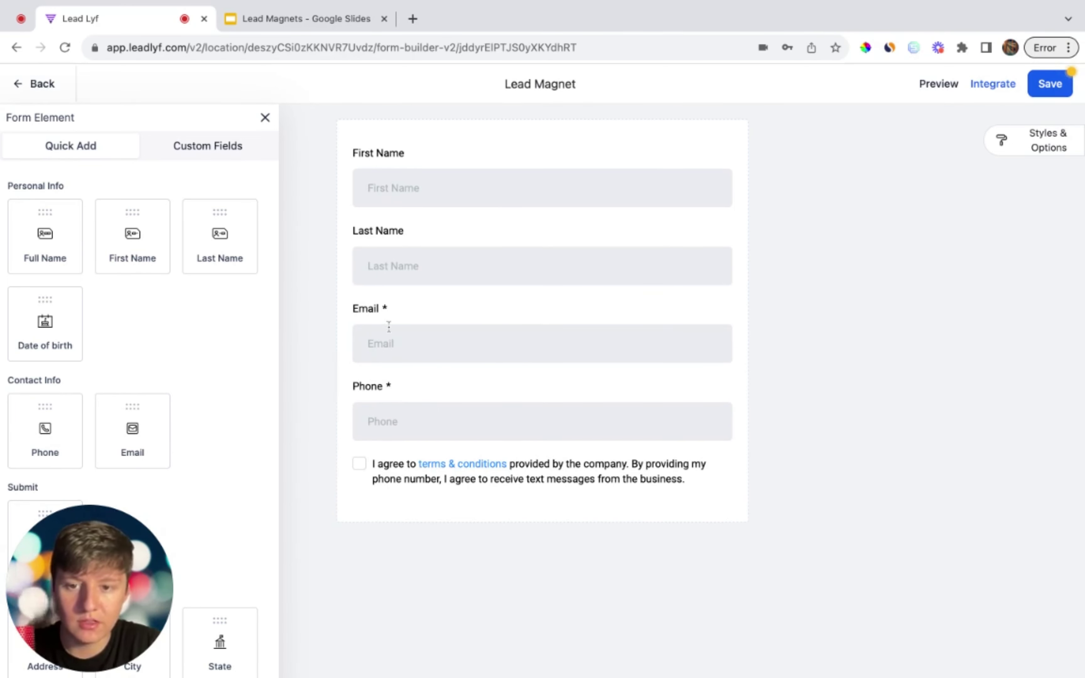
{"action": "scroll", "coordinate": [175, 418], "scroll_direction": "down", "scroll_amount": 5}
{"action": "left_click_drag", "start_coordinate": [53, 328], "coordinate": [401, 545]}
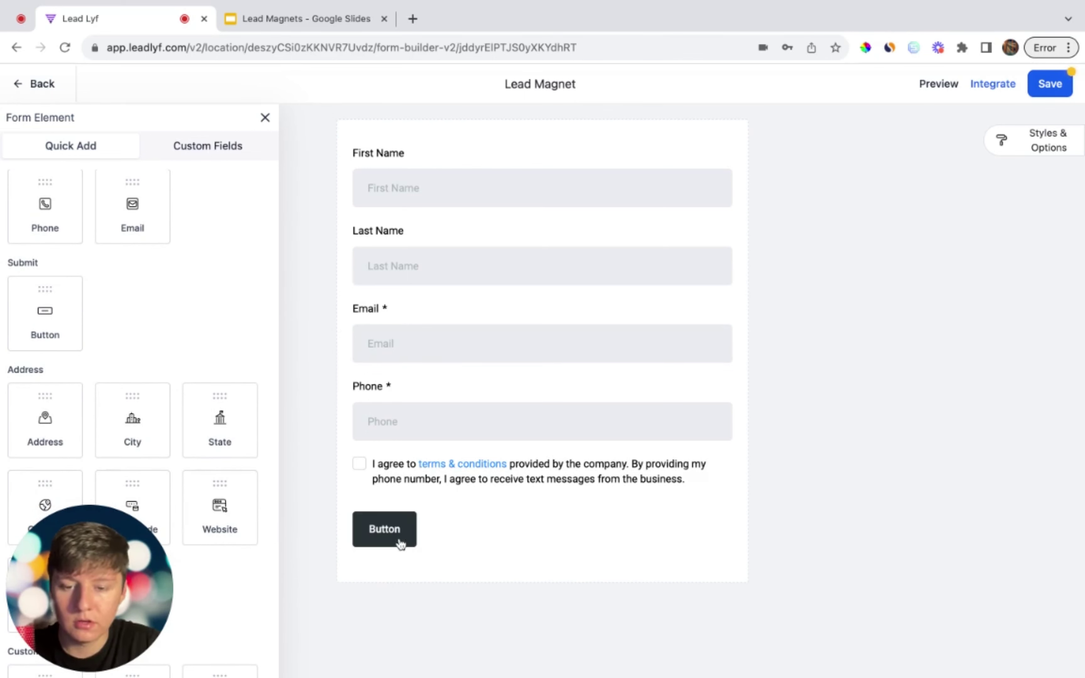
Step: Make the form button full width, change its label from 'Button' to 'Submit', and save
{"action": "left_click", "coordinate": [401, 545]}
{"action": "scroll", "coordinate": [945, 443], "scroll_direction": "down", "scroll_amount": 5}
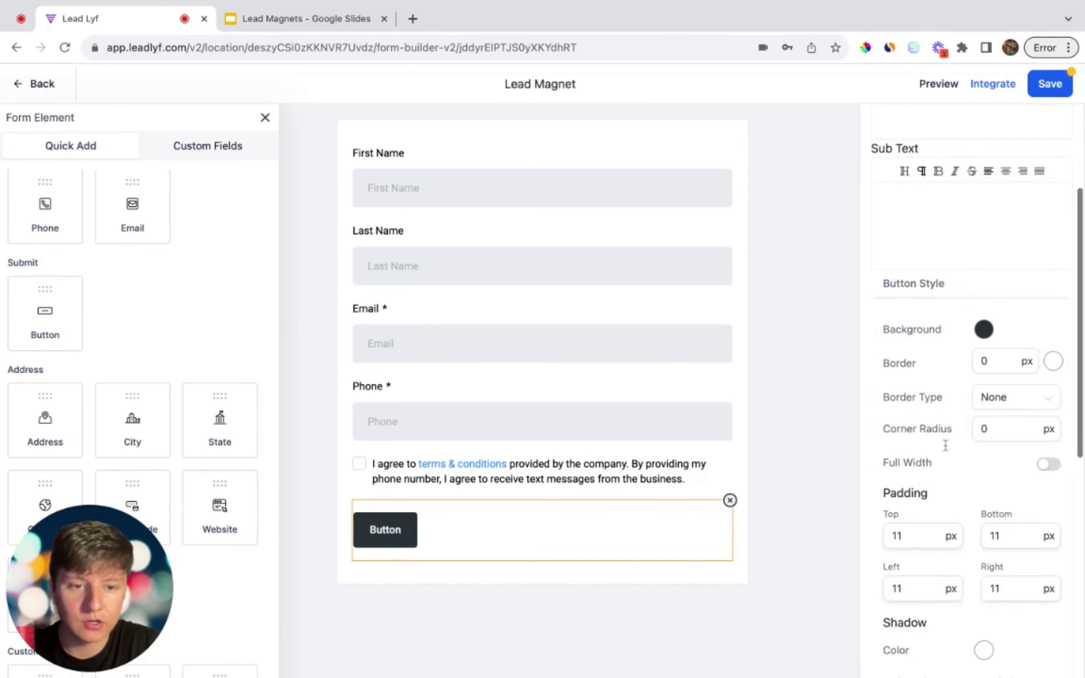
{"action": "left_click", "coordinate": [1047, 422]}
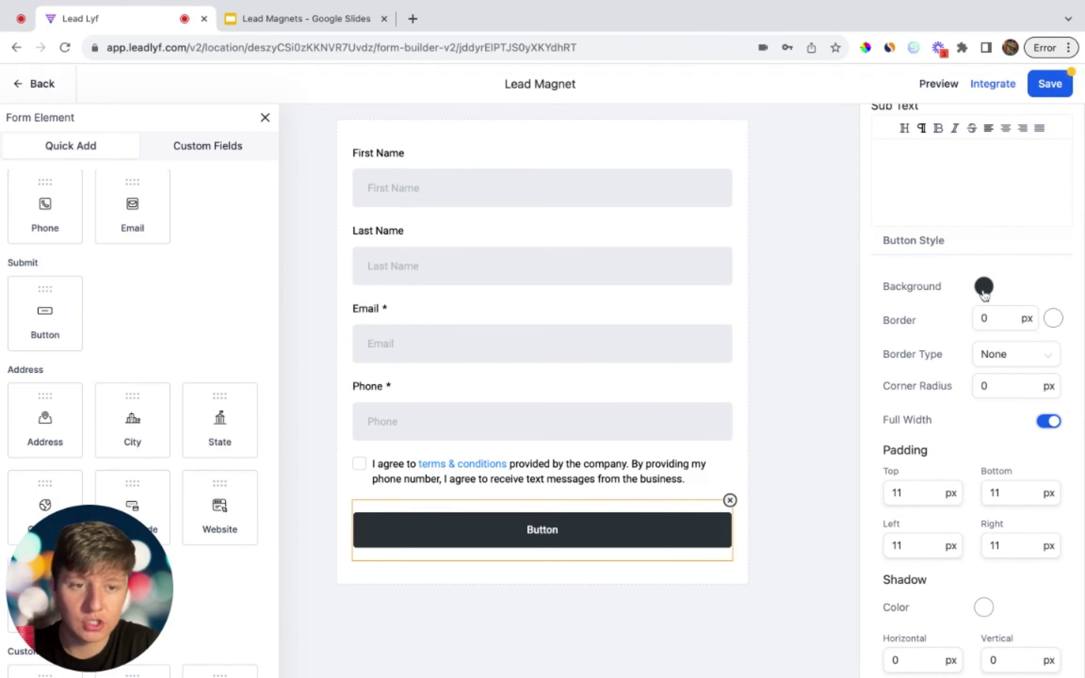
{"action": "scroll", "coordinate": [986, 294], "scroll_direction": "up", "scroll_amount": 5}
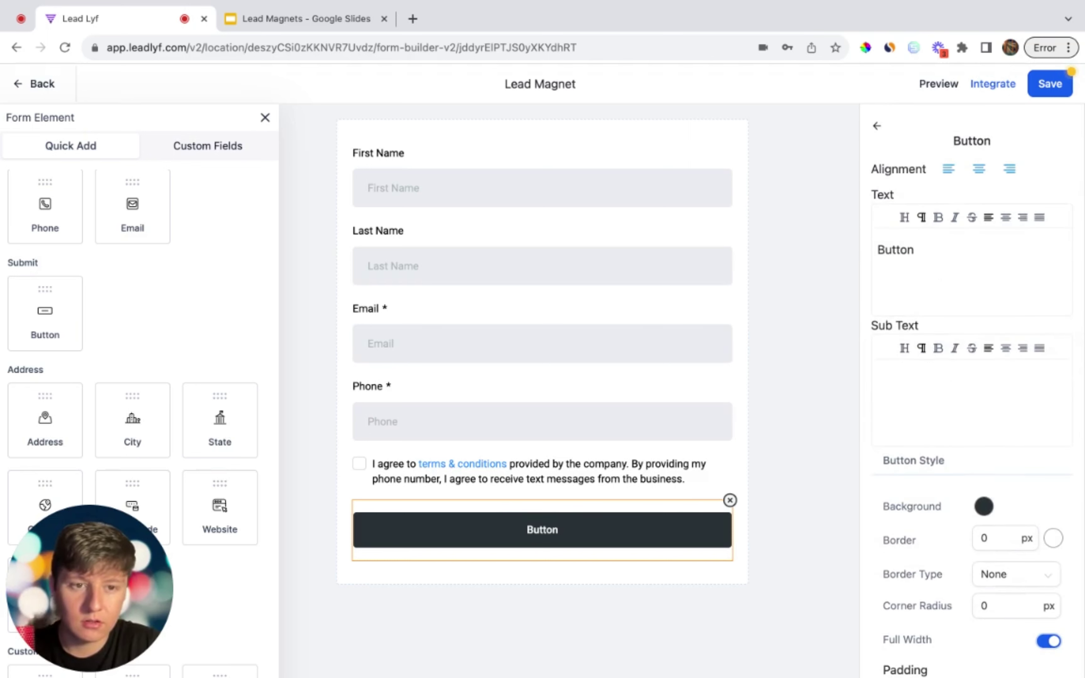
{"action": "double_click", "coordinate": [912, 254]}
{"action": "type", "text": "Submit"}
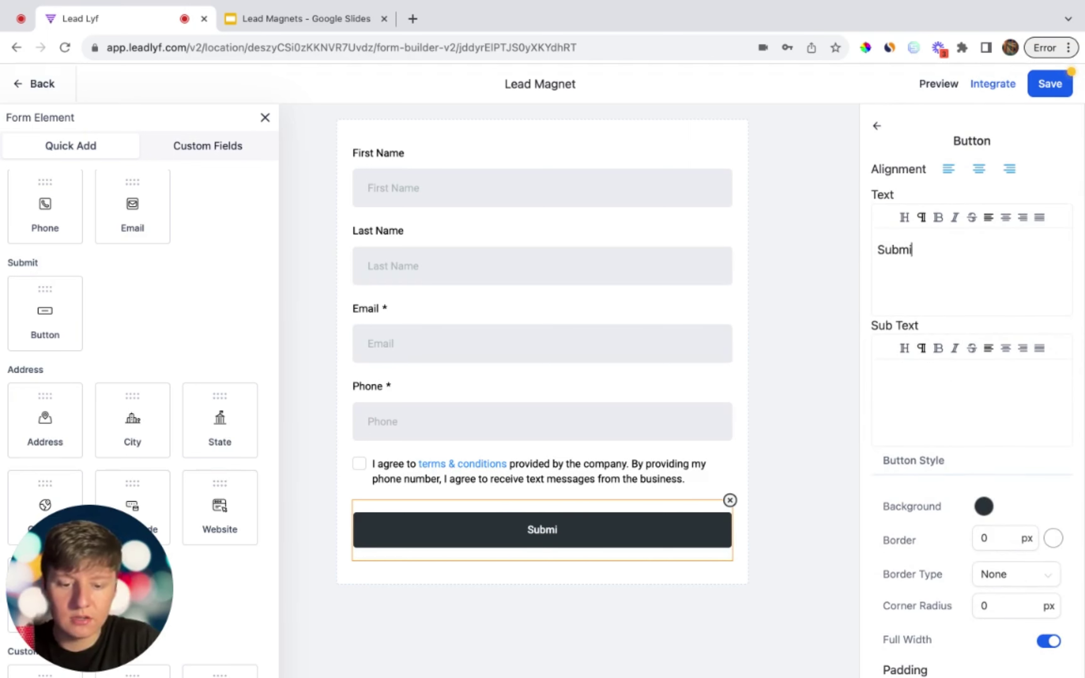
{"action": "left_click", "coordinate": [1052, 92]}
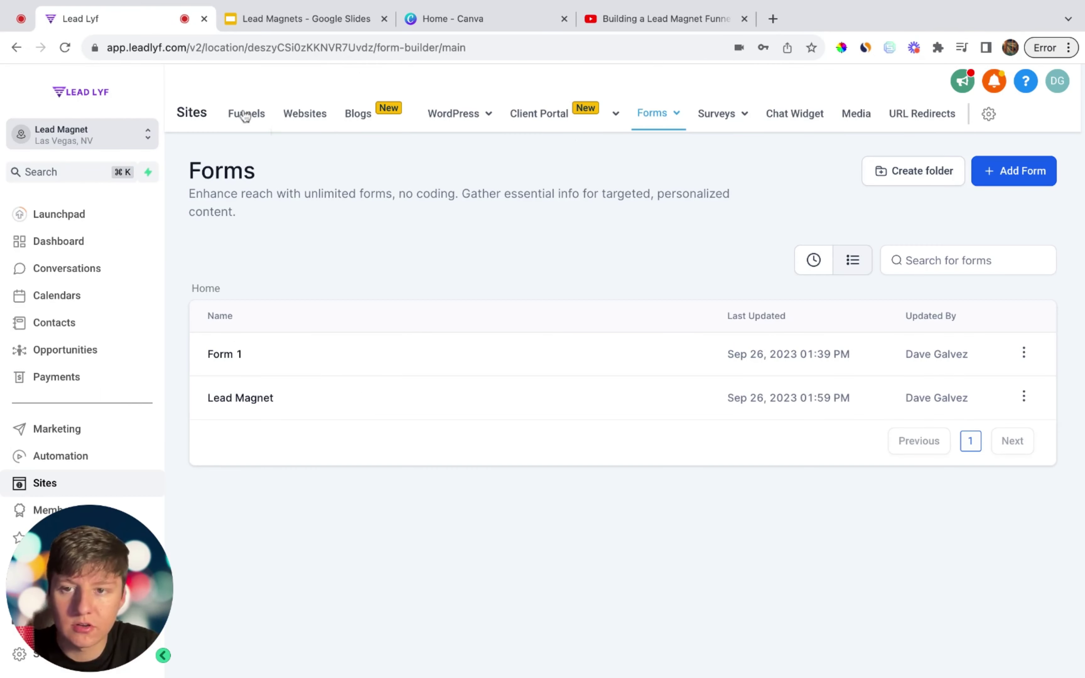
Step: Start a new funnel from templates and pick the Free Resource & Download 'Digital Marketing Solutions' template
{"action": "left_click", "coordinate": [247, 113]}
{"action": "left_click", "coordinate": [1010, 171]}
{"action": "left_click", "coordinate": [818, 295]}
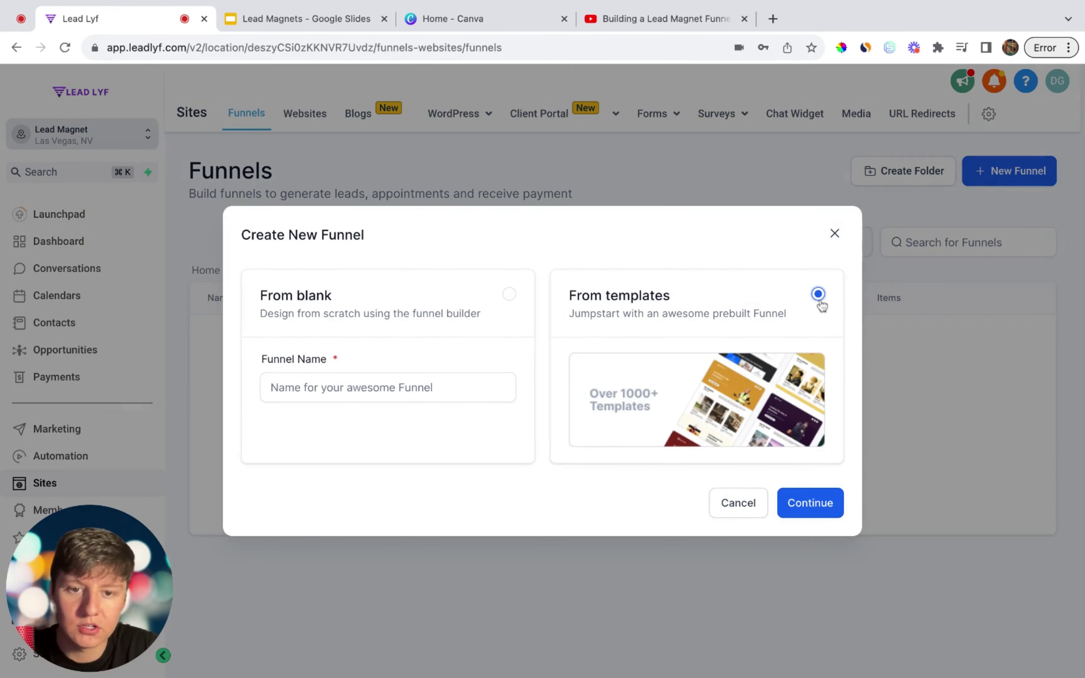
{"action": "left_click", "coordinate": [812, 502]}
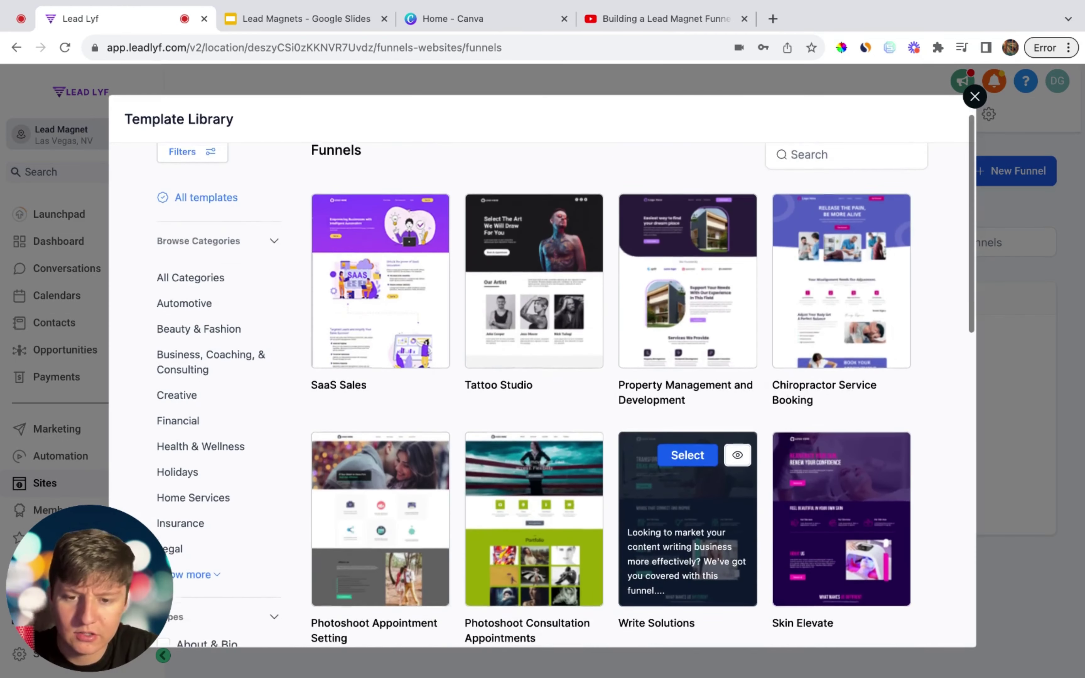
{"action": "scroll", "coordinate": [565, 381], "scroll_direction": "down", "scroll_amount": 5}
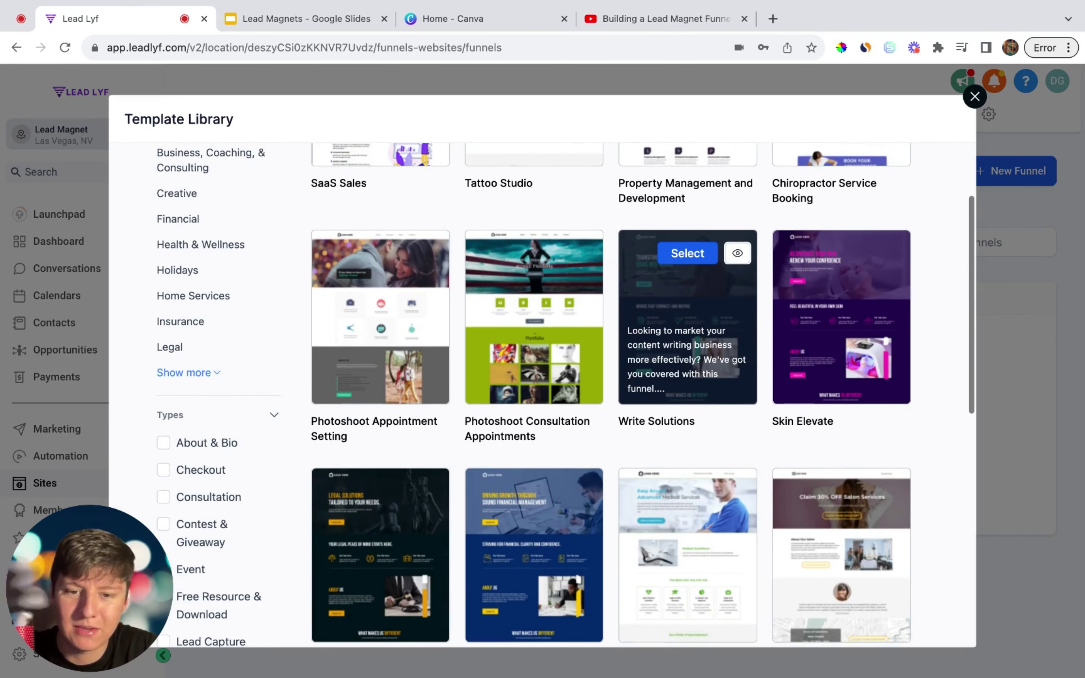
{"action": "scroll", "coordinate": [688, 314], "scroll_direction": "down", "scroll_amount": 6}
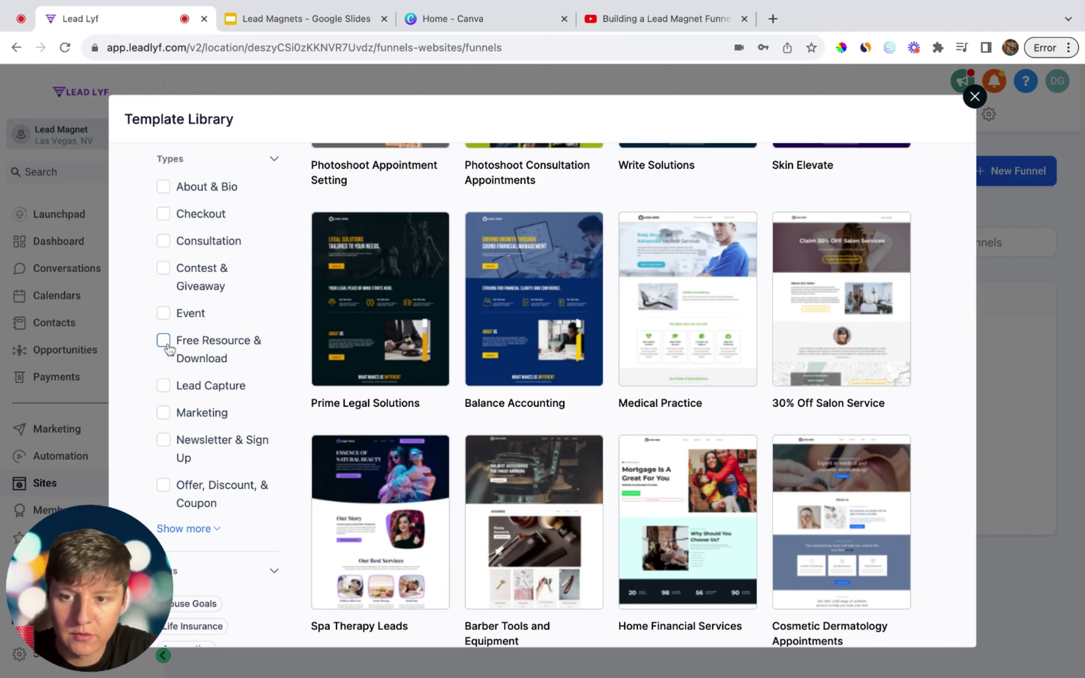
{"action": "left_click", "coordinate": [166, 344]}
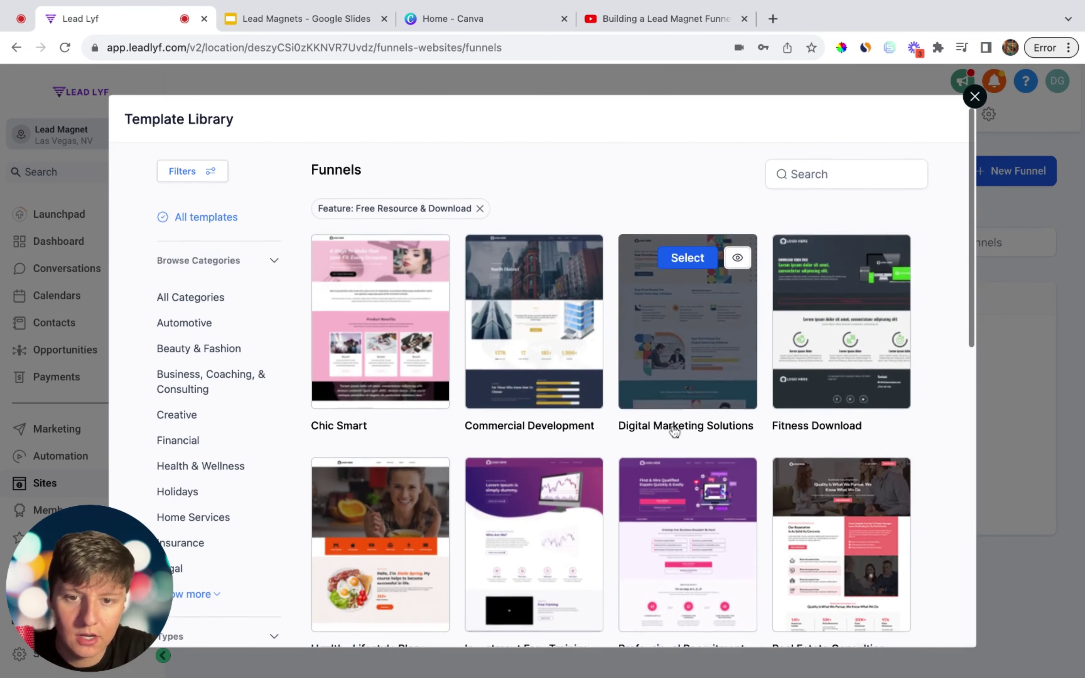
{"action": "left_click", "coordinate": [837, 260]}
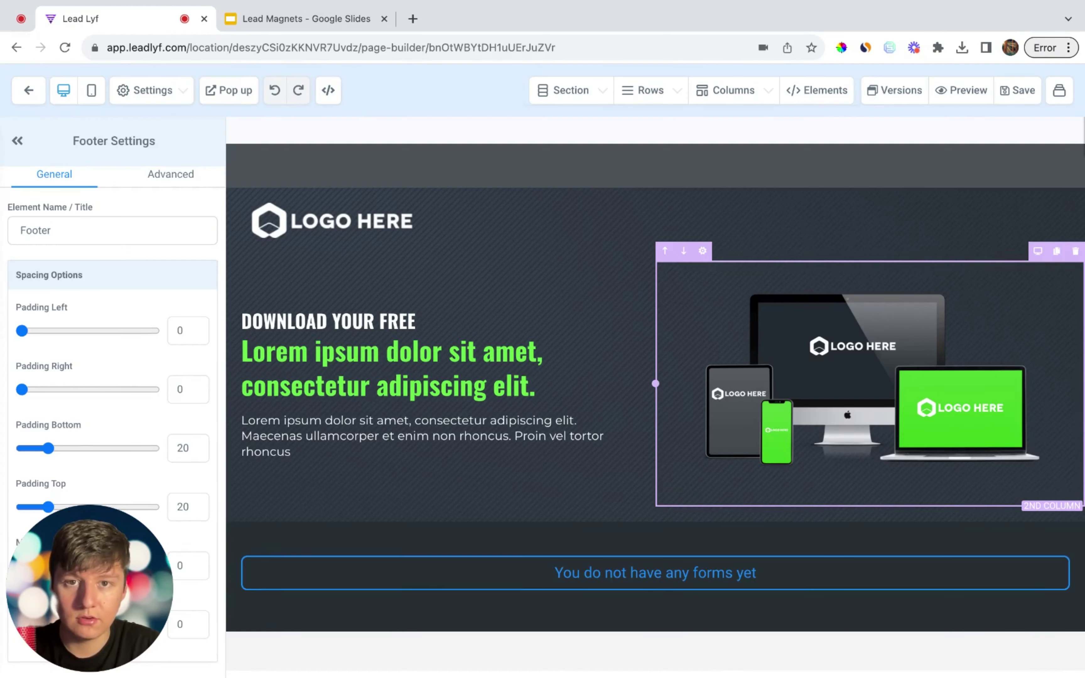
Step: Replace the placeholder logo with the uploaded LEAD LYF logo
{"action": "scroll", "coordinate": [655, 407], "scroll_direction": "down", "scroll_amount": 8}
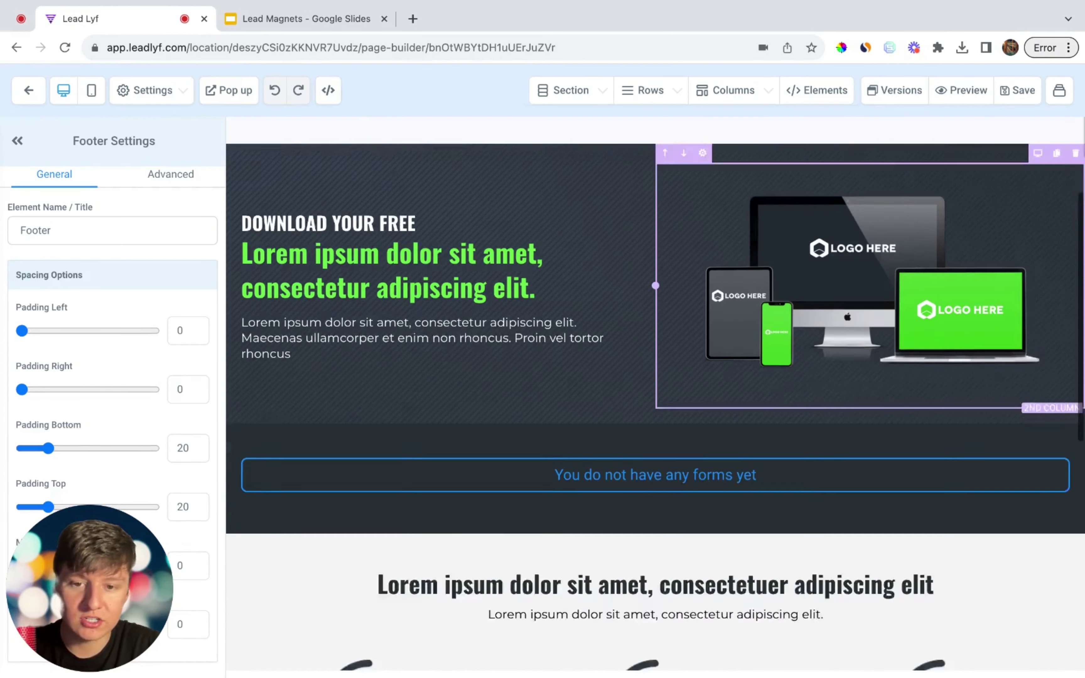
{"action": "scroll", "coordinate": [655, 407], "scroll_direction": "up", "scroll_amount": 8}
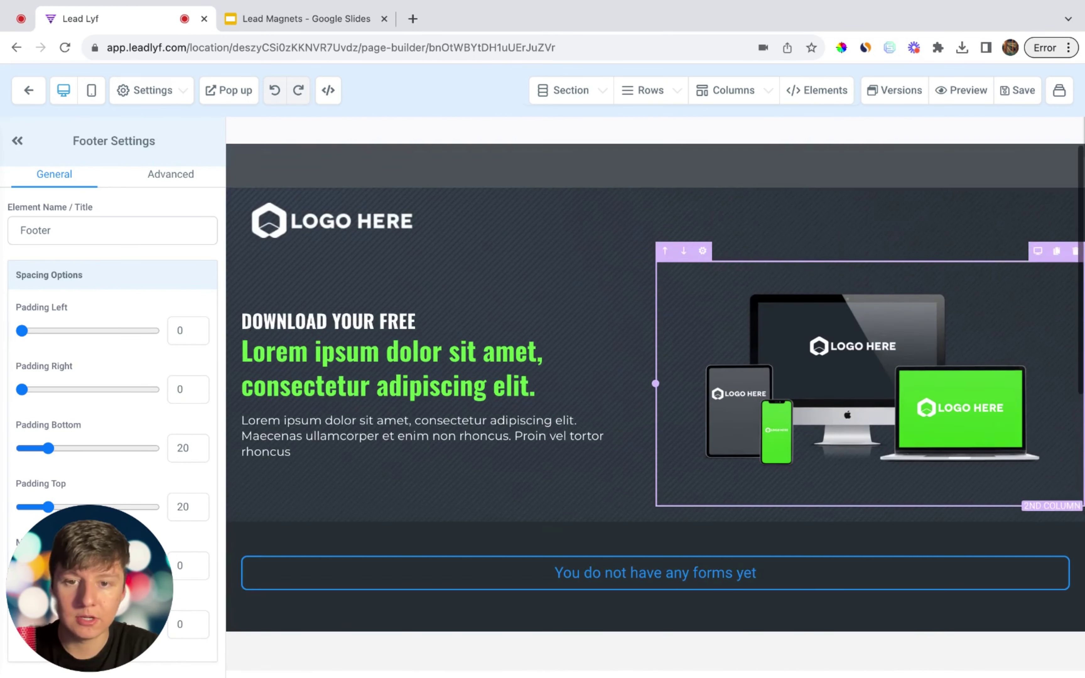
{"action": "left_click", "coordinate": [359, 231]}
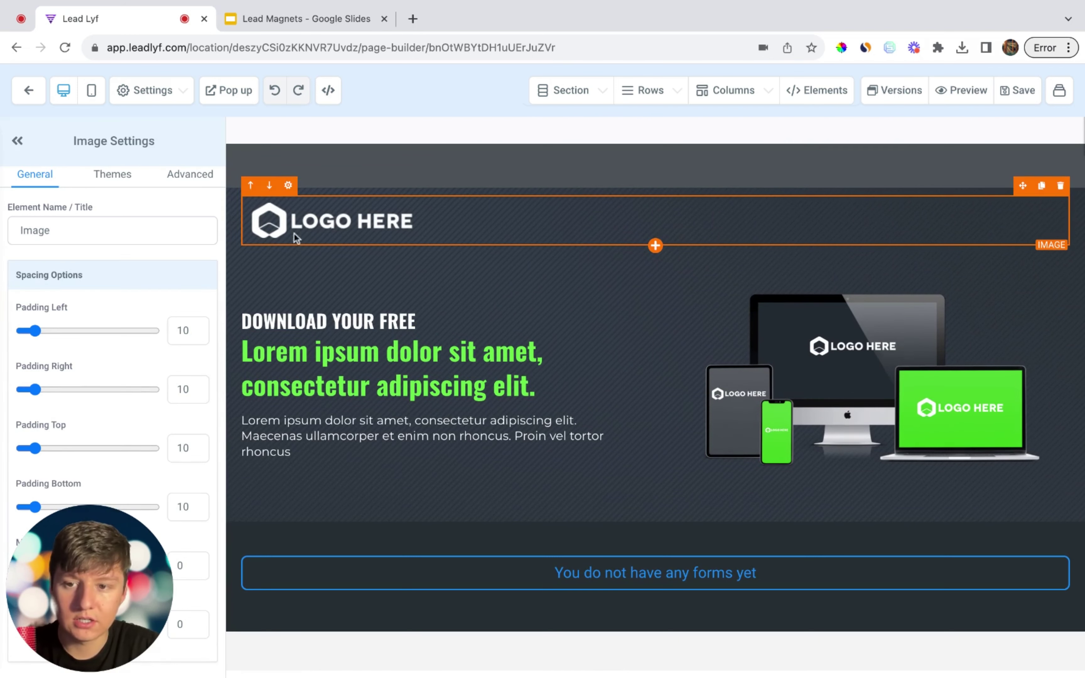
{"action": "scroll", "coordinate": [192, 366], "scroll_direction": "down", "scroll_amount": 6}
{"action": "left_click", "coordinate": [187, 340]}
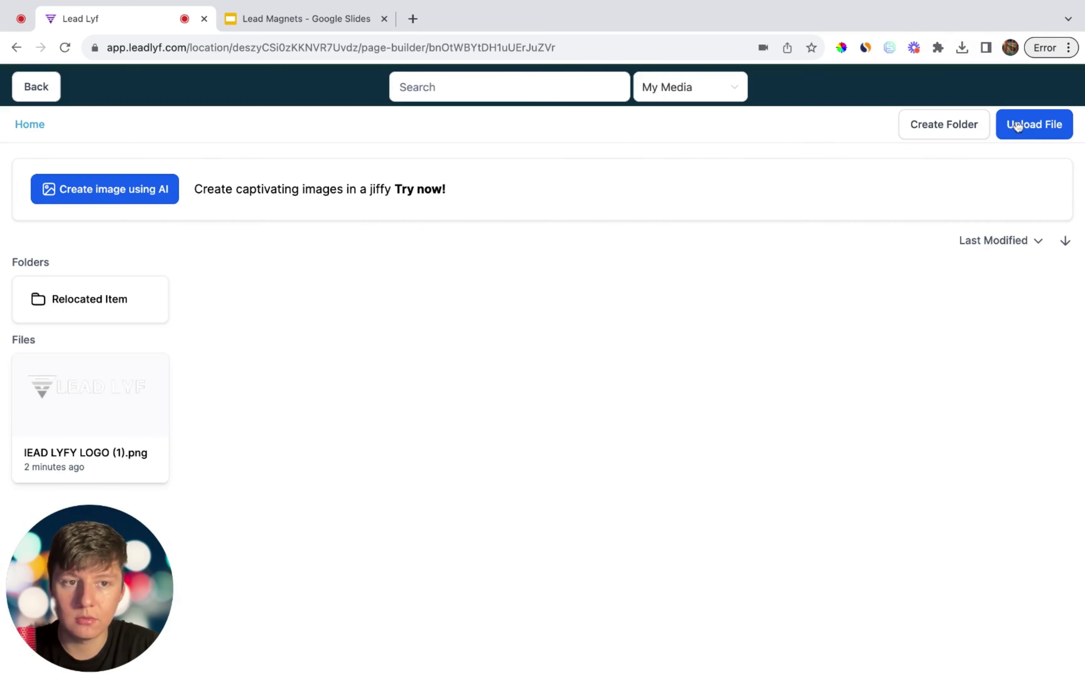
{"action": "left_click", "coordinate": [1034, 124]}
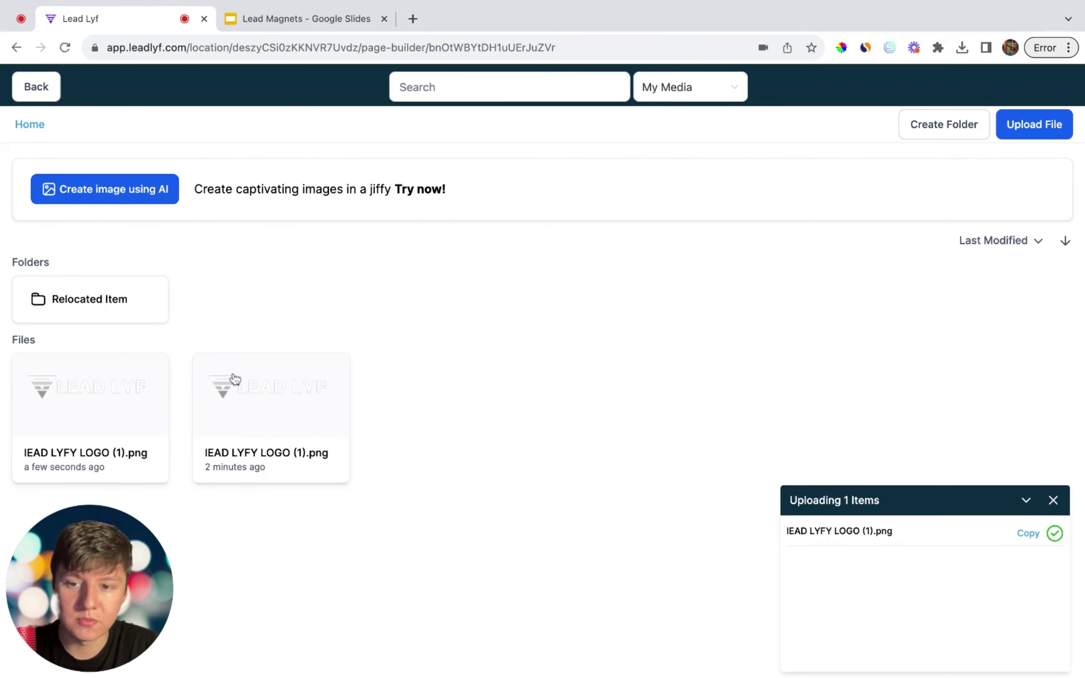
{"action": "left_click", "coordinate": [225, 380]}
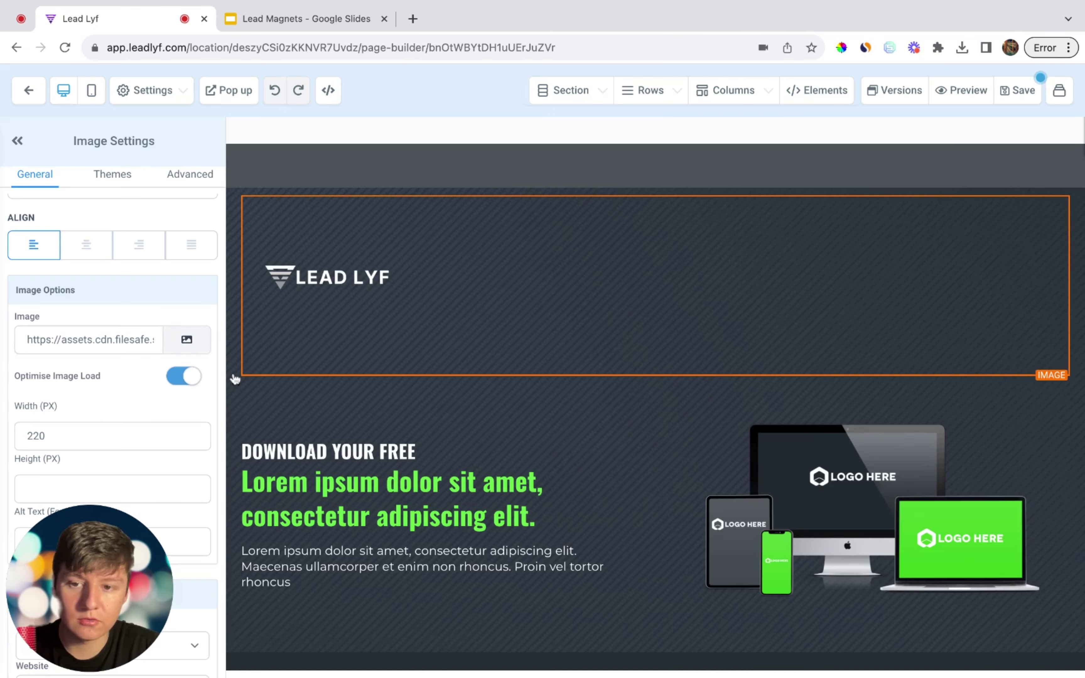
Step: Shrink the logo width, set its top and bottom padding to 0, and delete 'DOWNLOAD YOUR FREE'
{"action": "left_click", "coordinate": [174, 441]}
{"action": "left_click", "coordinate": [174, 441]}
{"action": "scroll", "coordinate": [38, 349], "scroll_direction": "up", "scroll_amount": 10}
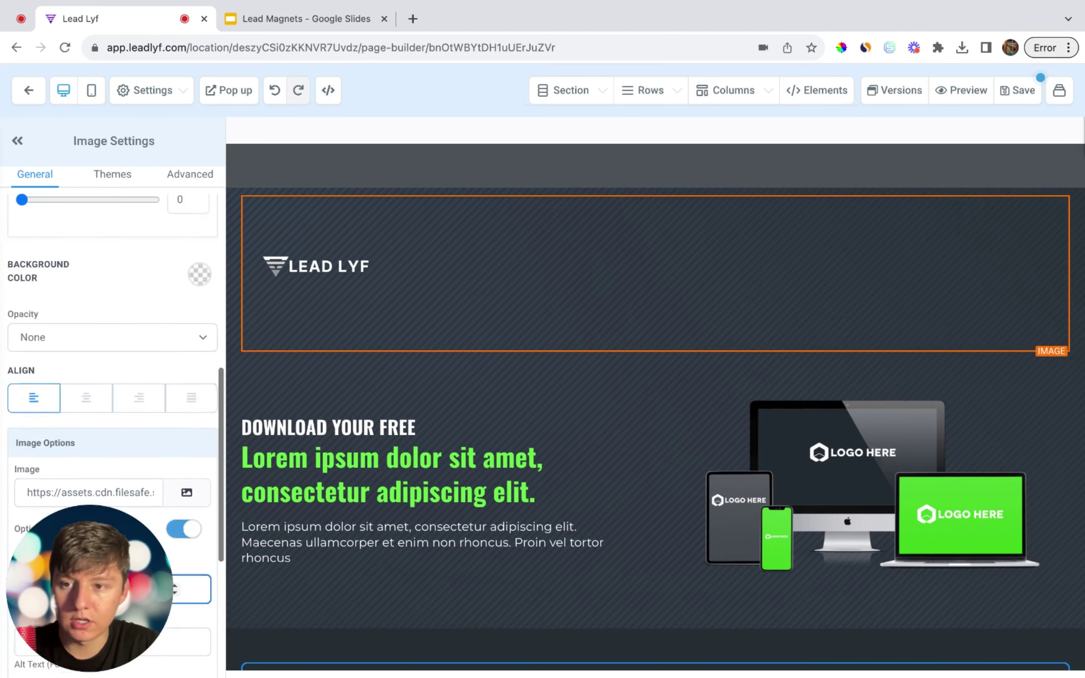
{"action": "left_click_drag", "start_coordinate": [38, 350], "coordinate": [21, 350]}
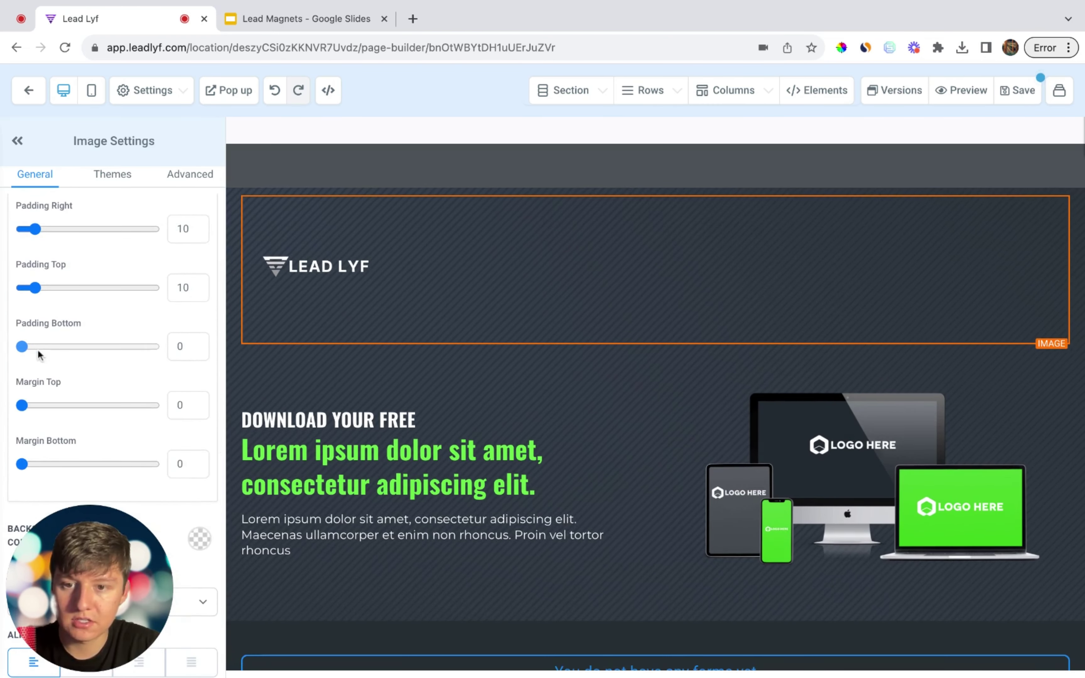
{"action": "left_click_drag", "start_coordinate": [34, 288], "coordinate": [22, 289]}
{"action": "scroll", "coordinate": [35, 289], "scroll_direction": "up", "scroll_amount": 2}
{"action": "scroll", "coordinate": [365, 429], "scroll_direction": "down", "scroll_amount": 7}
{"action": "scroll", "coordinate": [366, 430], "scroll_direction": "down", "scroll_amount": 8}
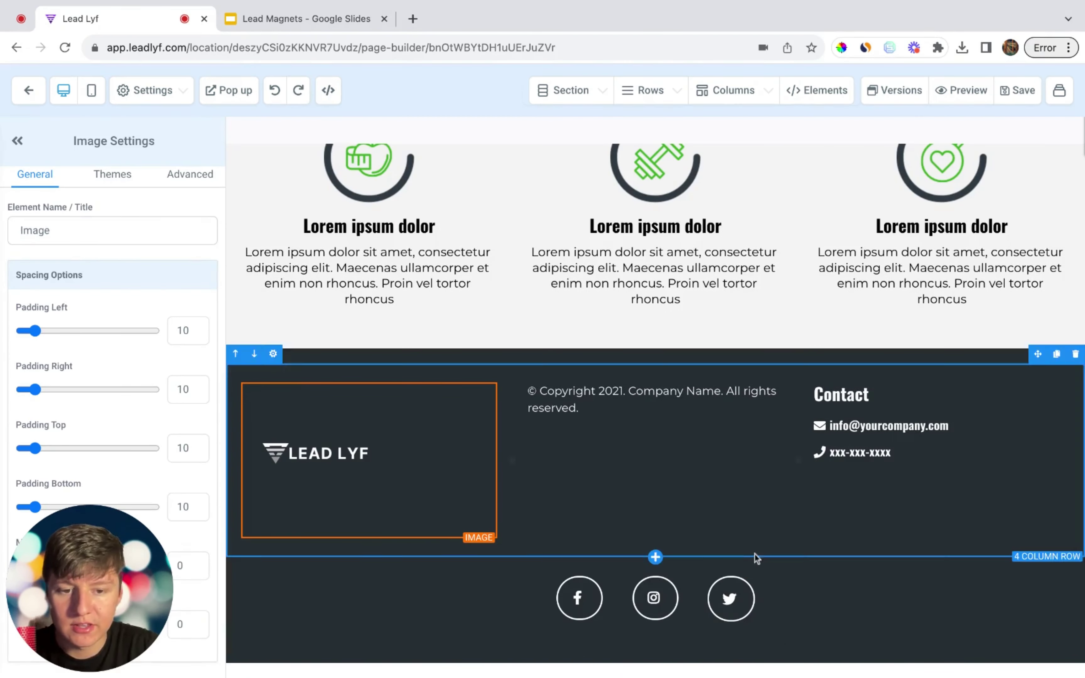
{"action": "left_click", "coordinate": [775, 548]}
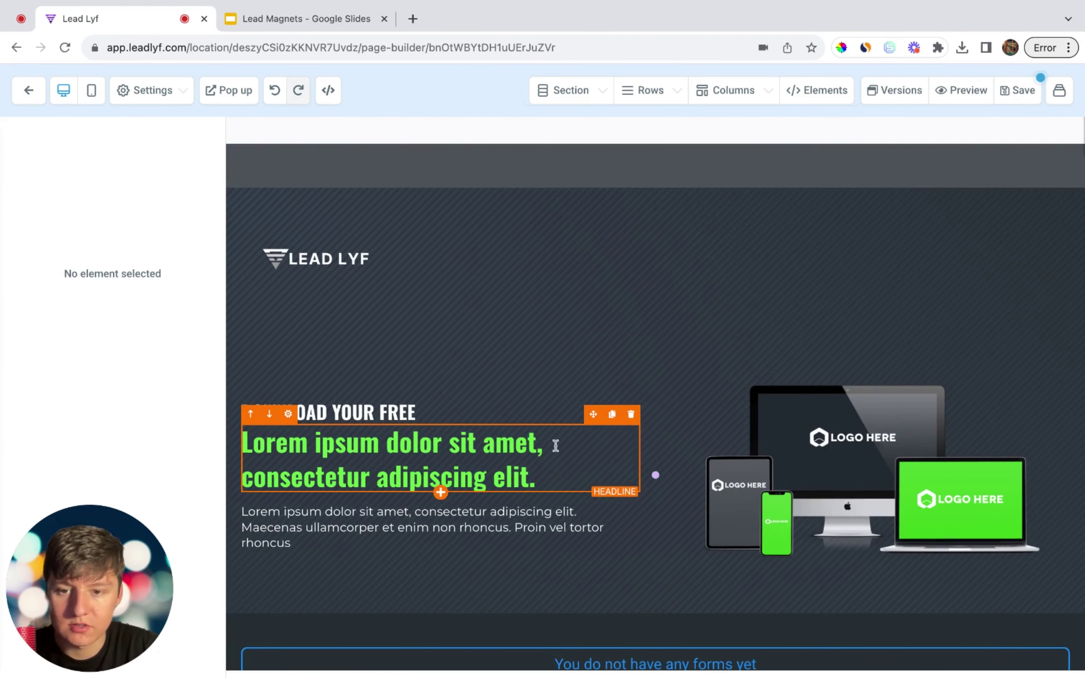
{"action": "left_click", "coordinate": [628, 397]}
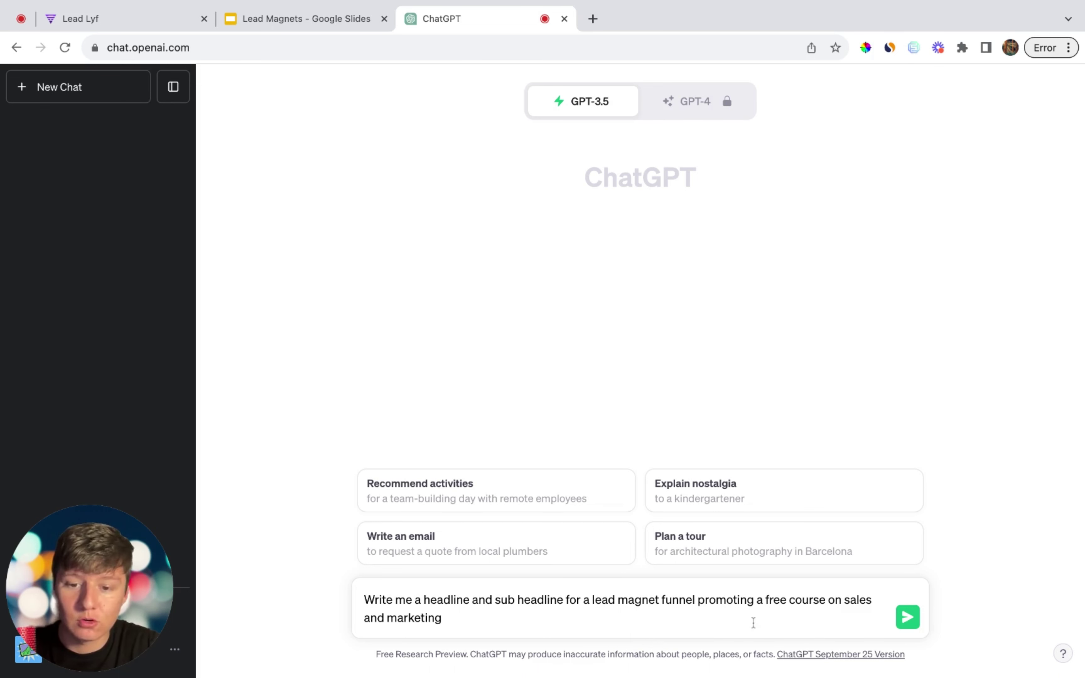
Step: Send ChatGPT the request for a headline and subheadline for a free sales and marketing course
{"action": "left_click", "coordinate": [907, 618]}
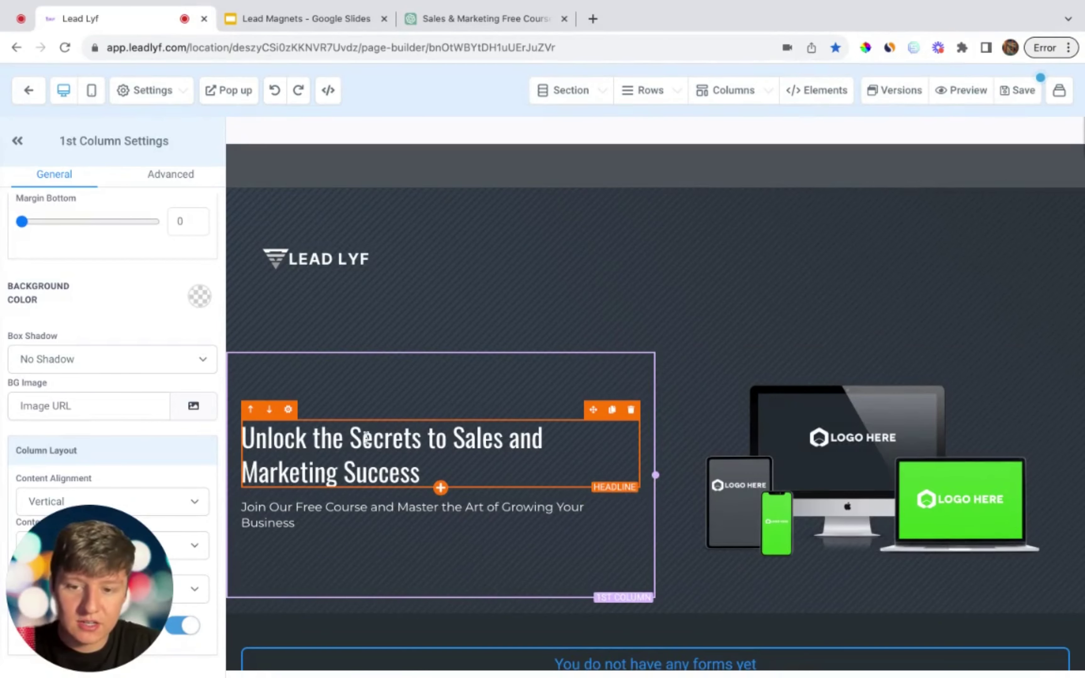
{"action": "scroll", "coordinate": [395, 539], "scroll_direction": "down", "scroll_amount": 6}
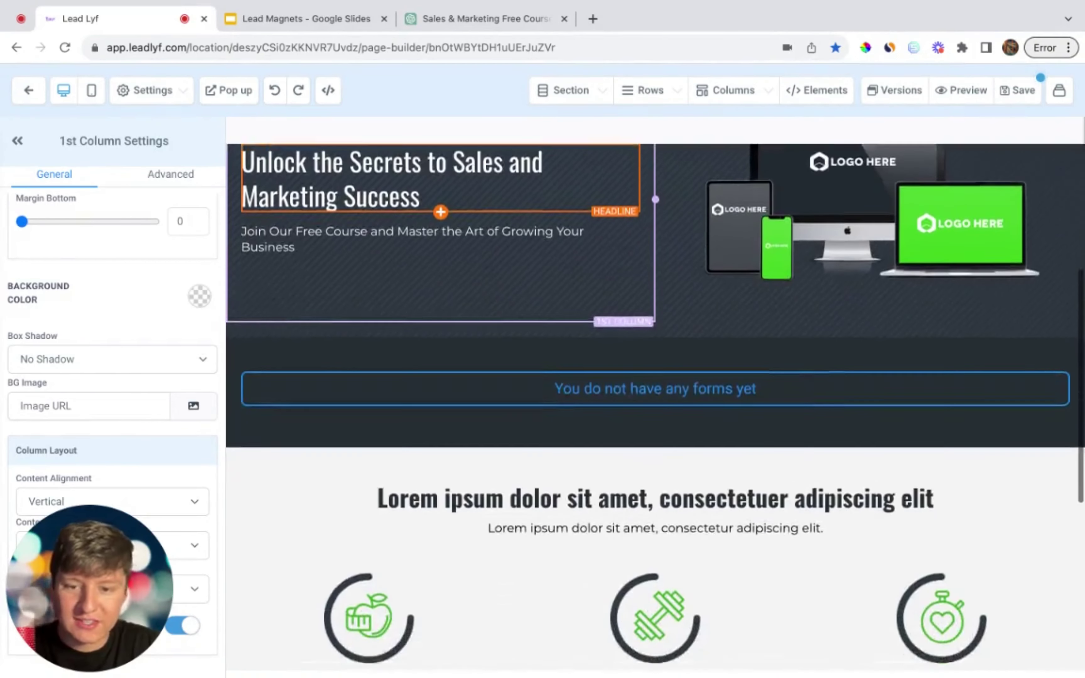
Step: Delete the empty form section and add a sign-up button under the subheadline
{"action": "scroll", "coordinate": [655, 395], "scroll_direction": "down", "scroll_amount": 4}
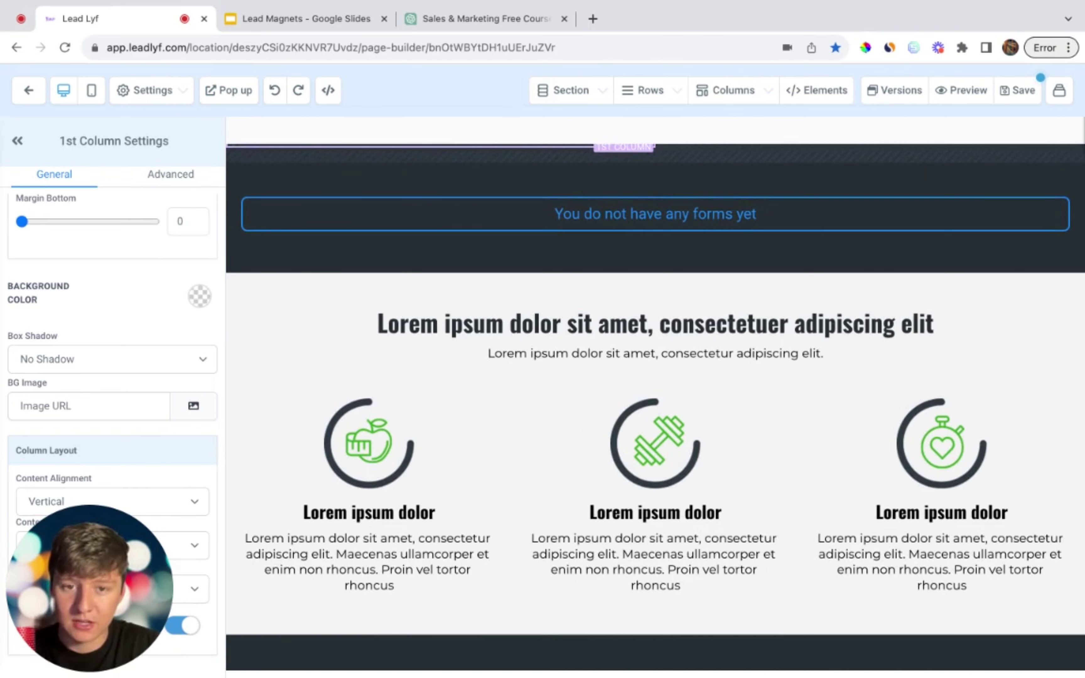
{"action": "scroll", "coordinate": [843, 270], "scroll_direction": "up", "scroll_amount": 3}
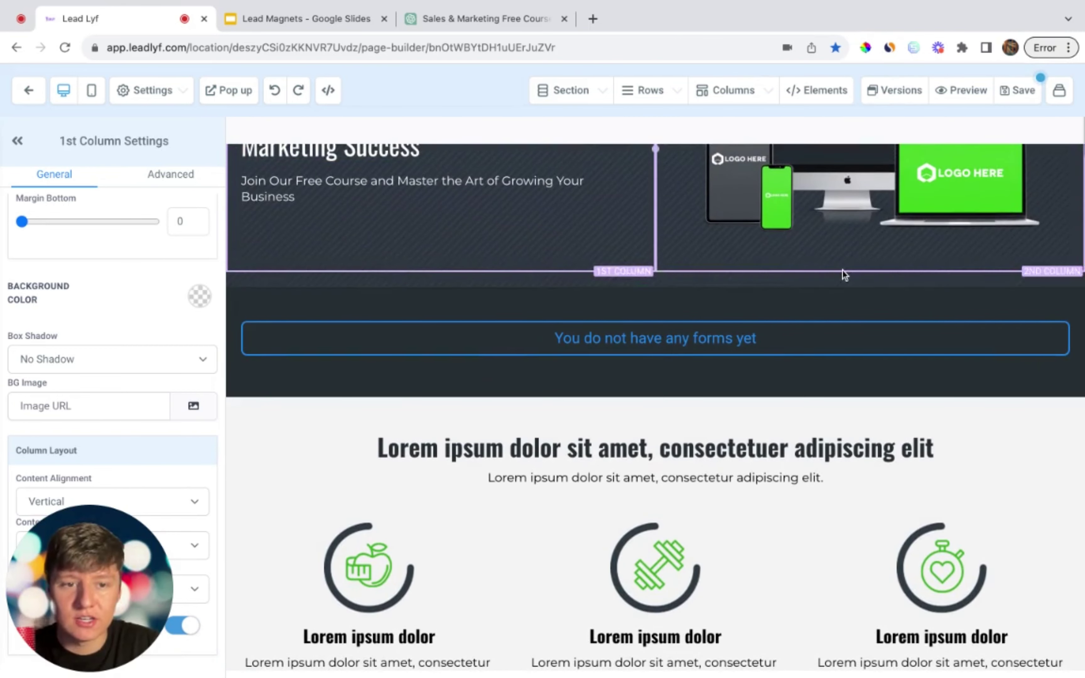
{"action": "left_click", "coordinate": [1077, 301]}
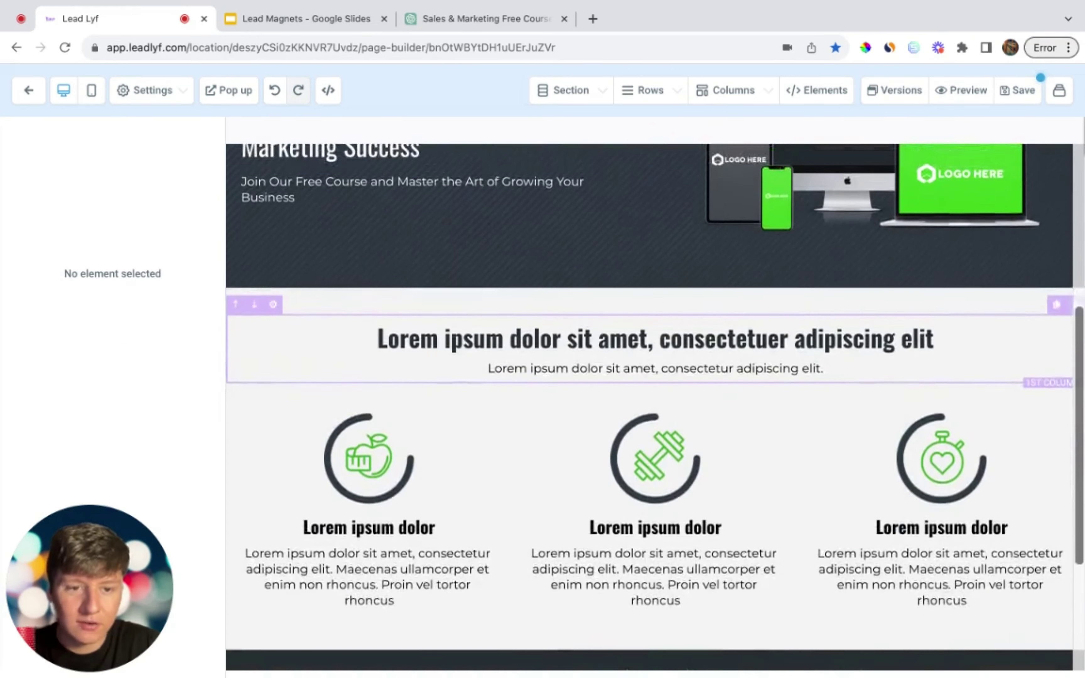
{"action": "scroll", "coordinate": [656, 404], "scroll_direction": "up", "scroll_amount": 6}
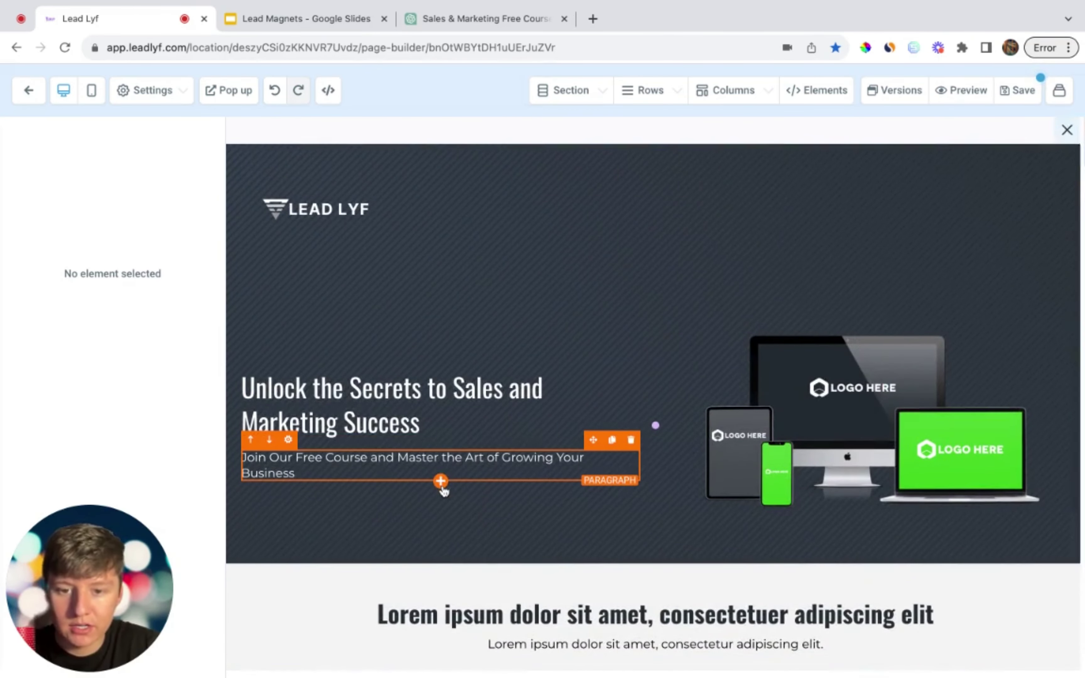
{"action": "left_click", "coordinate": [441, 481]}
Step: Build a popup with a one-column row containing the Lead Magnet form
{"action": "left_click", "coordinate": [229, 90]}
{"action": "left_click", "coordinate": [650, 254]}
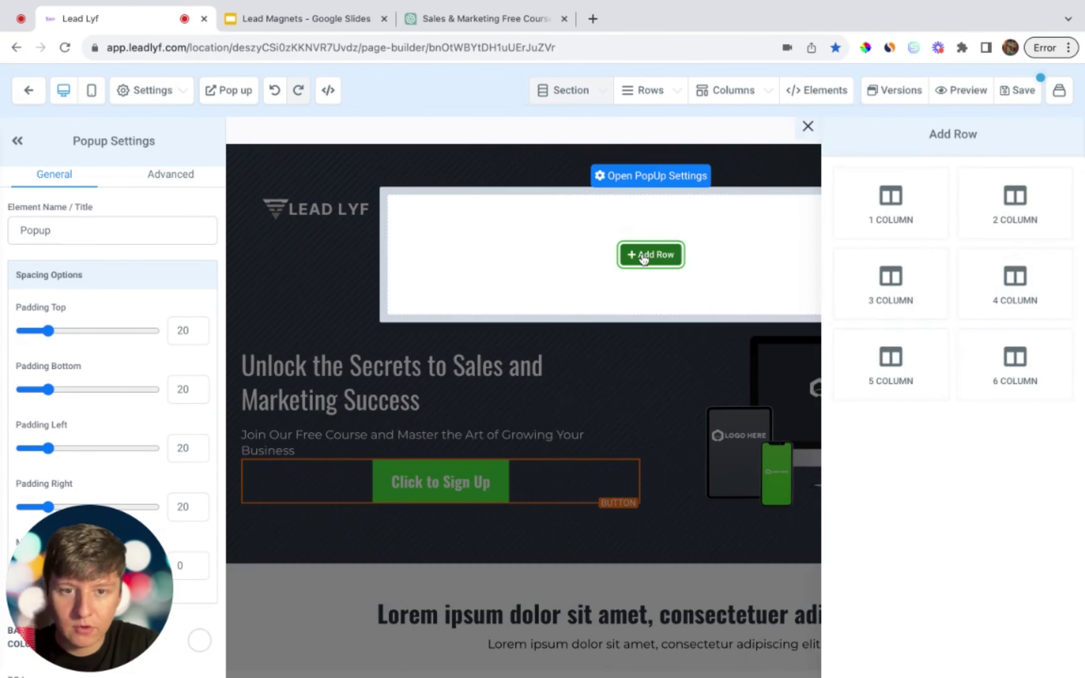
{"action": "left_click", "coordinate": [879, 211]}
{"action": "left_click", "coordinate": [650, 273]}
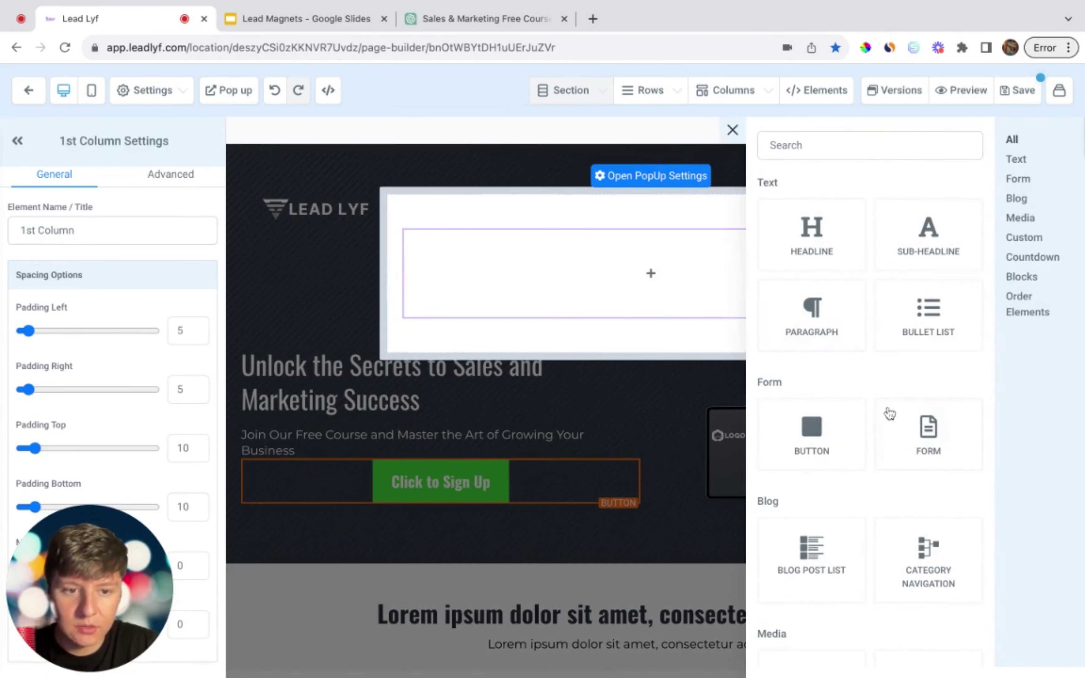
{"action": "left_click", "coordinate": [902, 424]}
{"action": "left_click", "coordinate": [654, 327]}
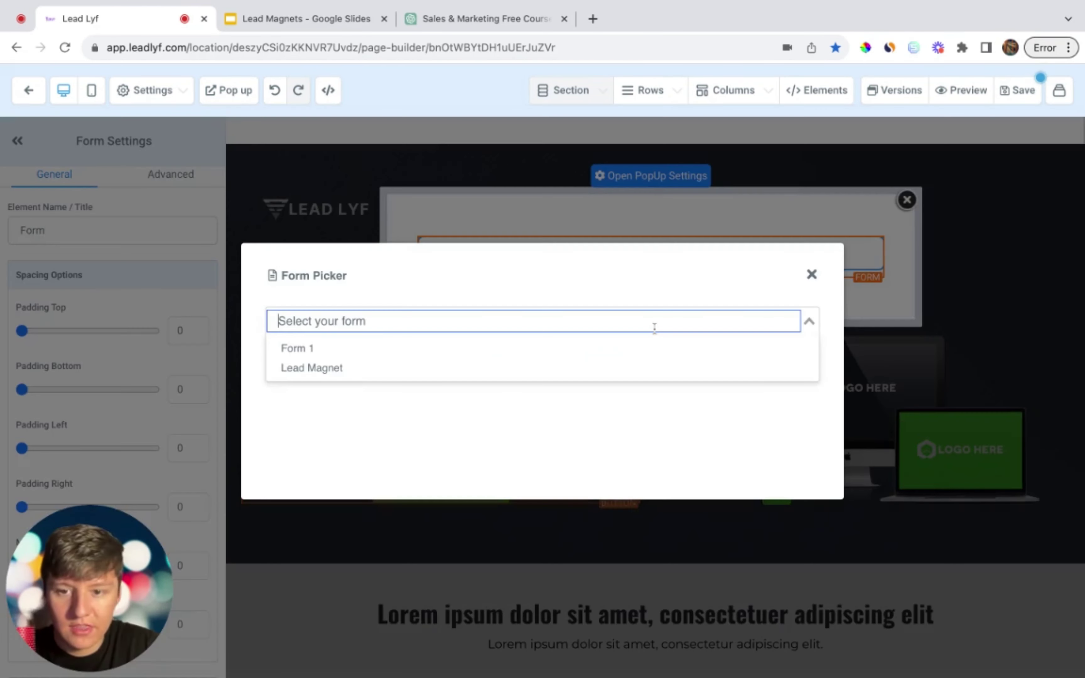
{"action": "left_click", "coordinate": [582, 368]}
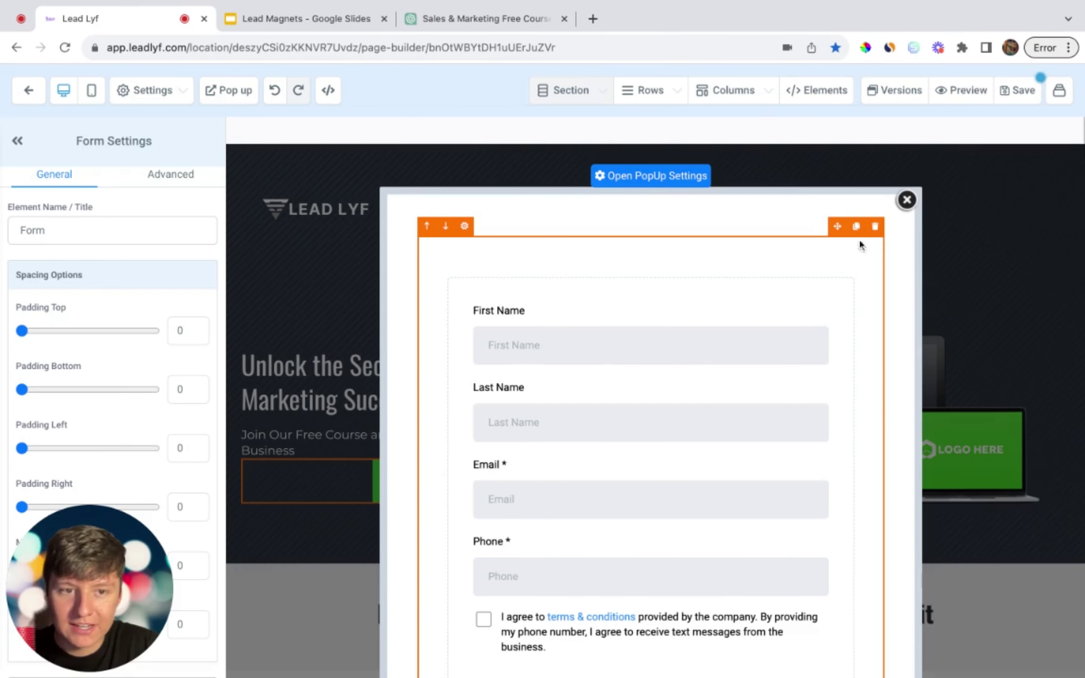
{"action": "left_click", "coordinate": [907, 200]}
Step: Set the 'Click to Sign Up' button's link to Open popup
{"action": "scroll", "coordinate": [53, 471], "scroll_direction": "down", "scroll_amount": 5}
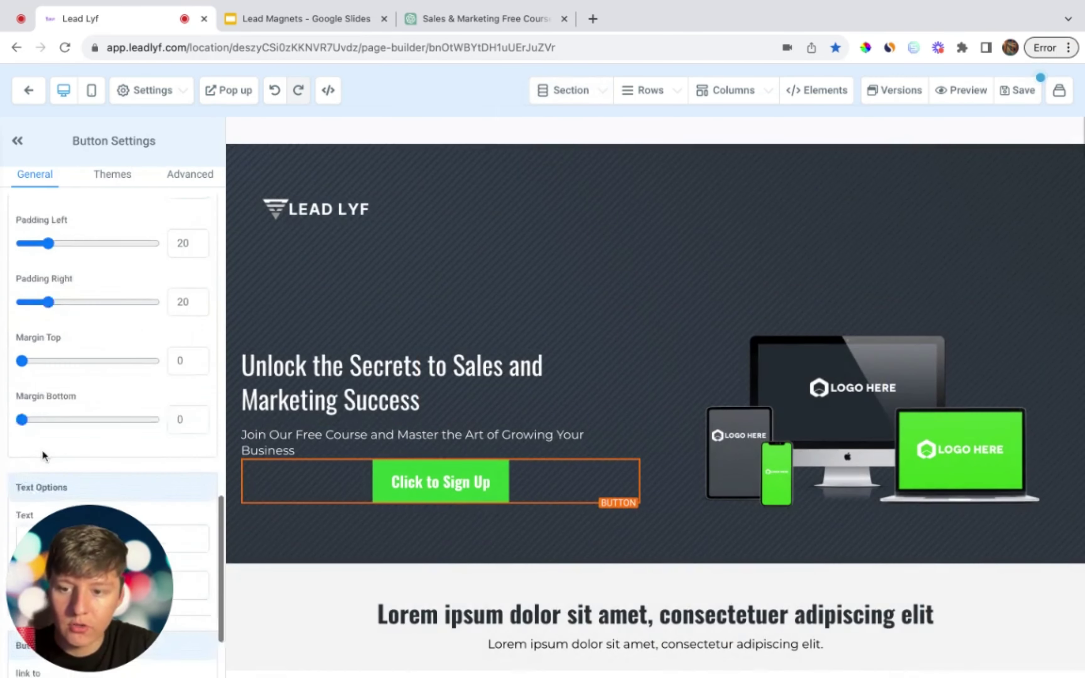
{"action": "scroll", "coordinate": [43, 450], "scroll_direction": "down", "scroll_amount": 2}
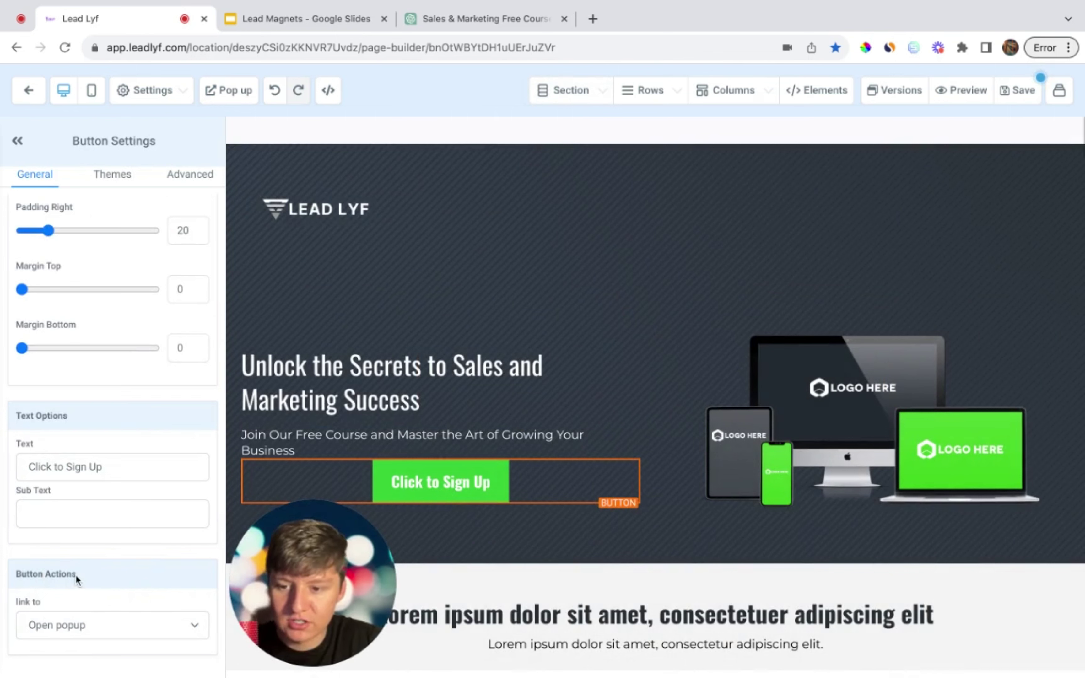
{"action": "left_click", "coordinate": [76, 625]}
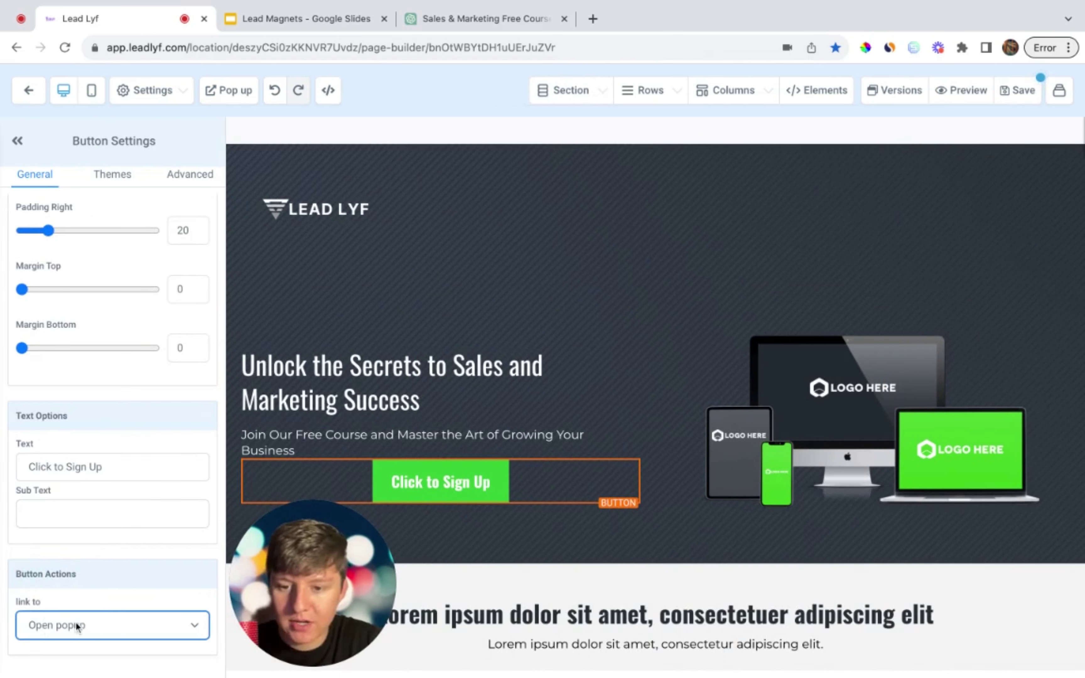
{"action": "left_click", "coordinate": [432, 496]}
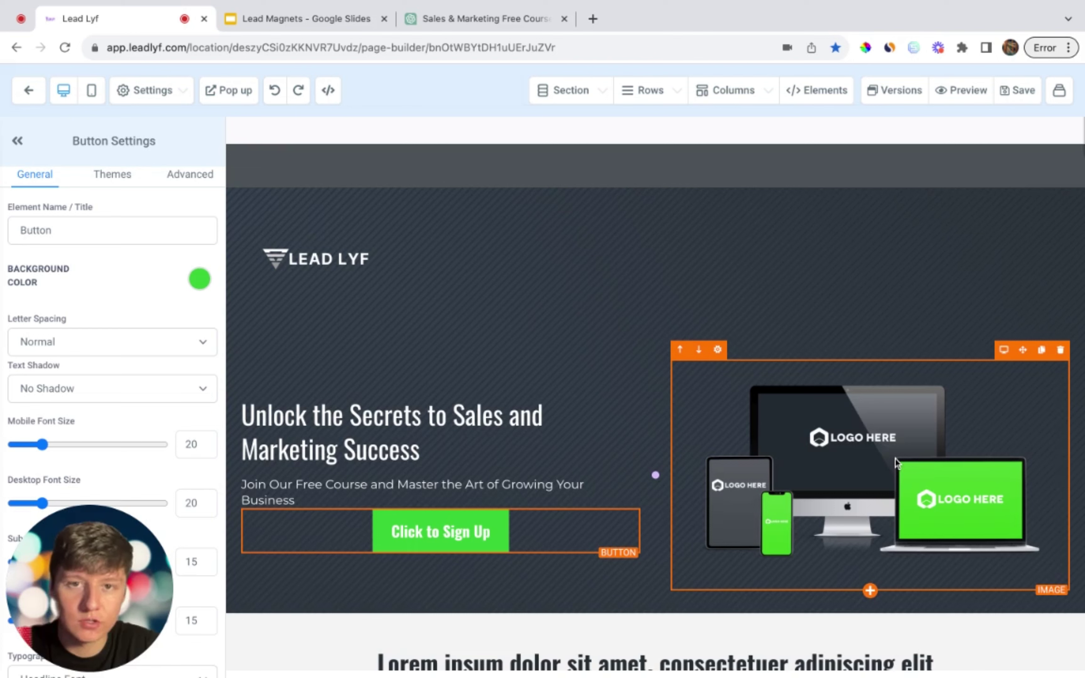
Step: Replace the device mockup with a video element and preview the page in a new tab
{"action": "left_click", "coordinate": [1061, 351]}
{"action": "left_click", "coordinate": [846, 438]}
{"action": "left_click", "coordinate": [800, 554]}
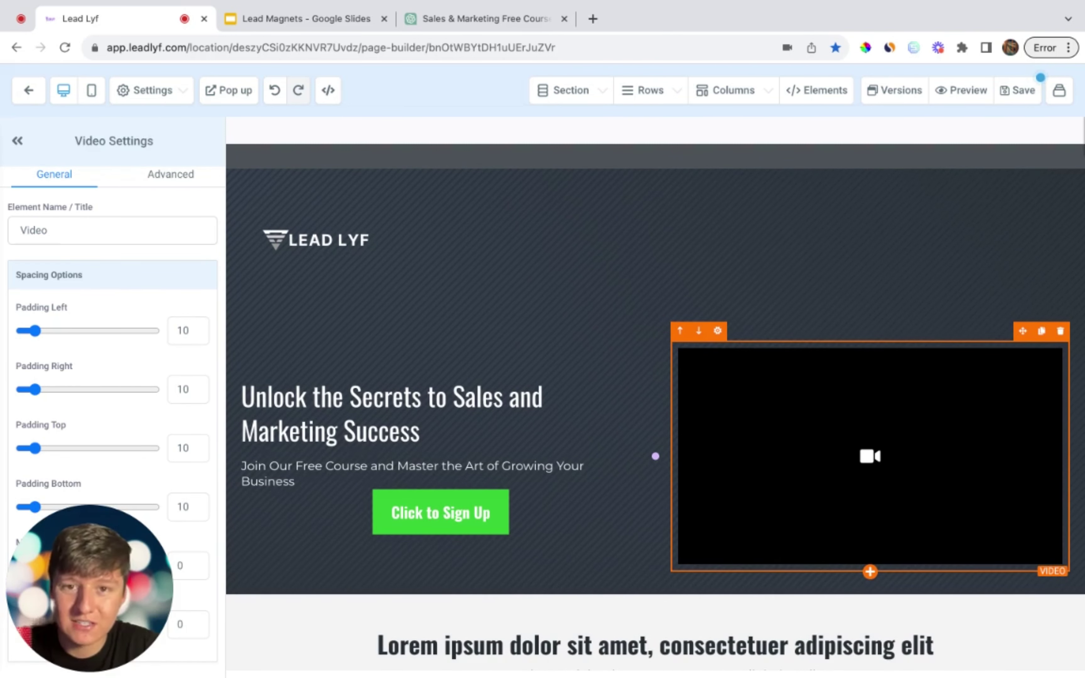
{"action": "left_click", "coordinate": [961, 94]}
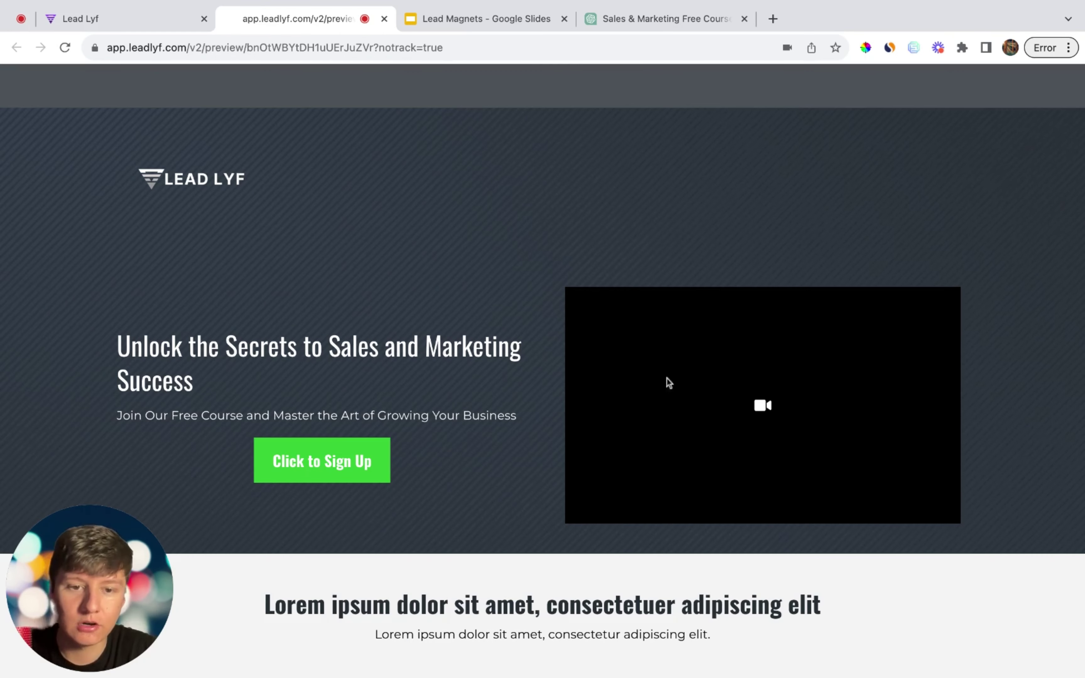
Step: Test that 'Click to Sign Up' opens the lead form popup, then close the preview tab
{"action": "left_click", "coordinate": [375, 482]}
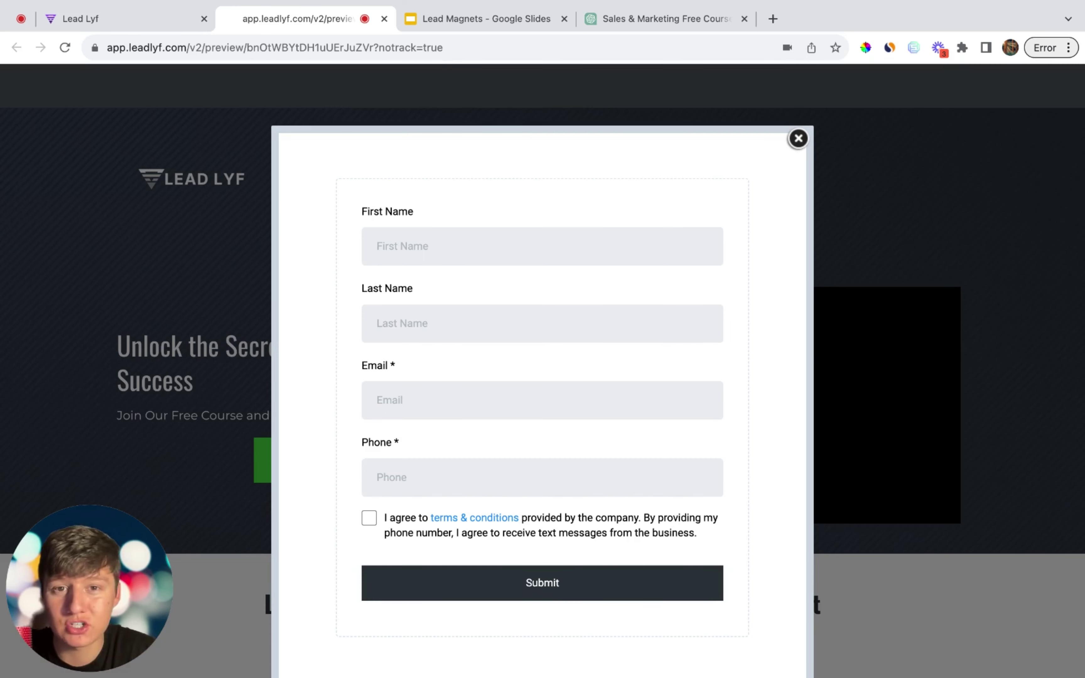
{"action": "key", "text": "super+w"}
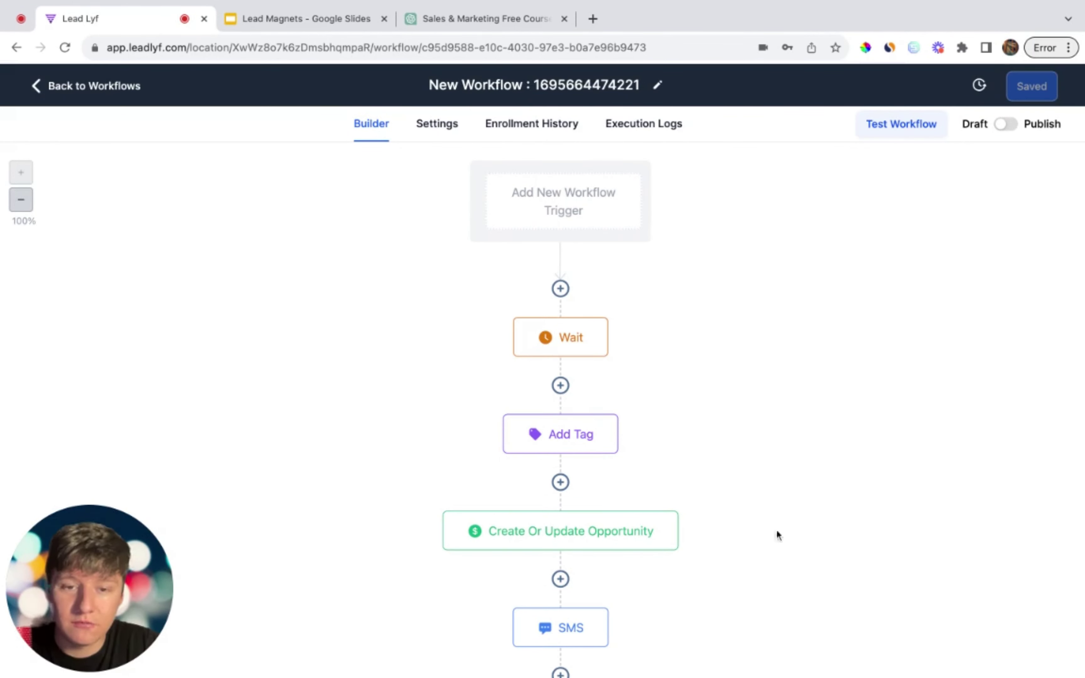
Step: Add a Form Submitted trigger filtered to 'Form is Lead Magnet' and save it
{"action": "left_click", "coordinate": [592, 222]}
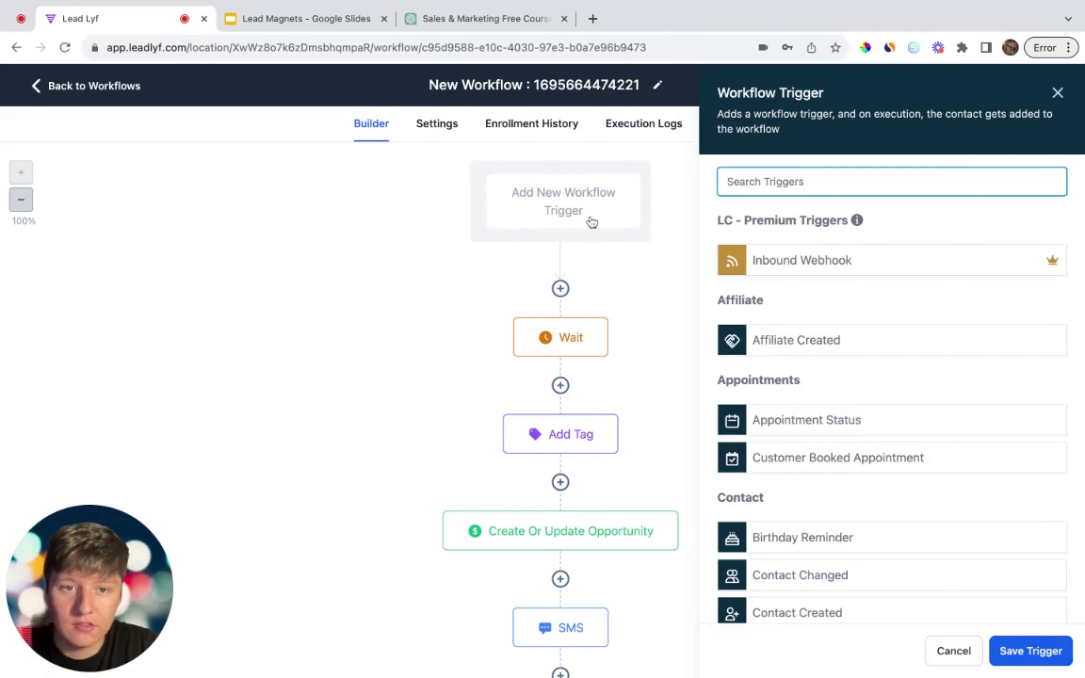
{"action": "type", "text": "form"}
{"action": "left_click", "coordinate": [719, 269]}
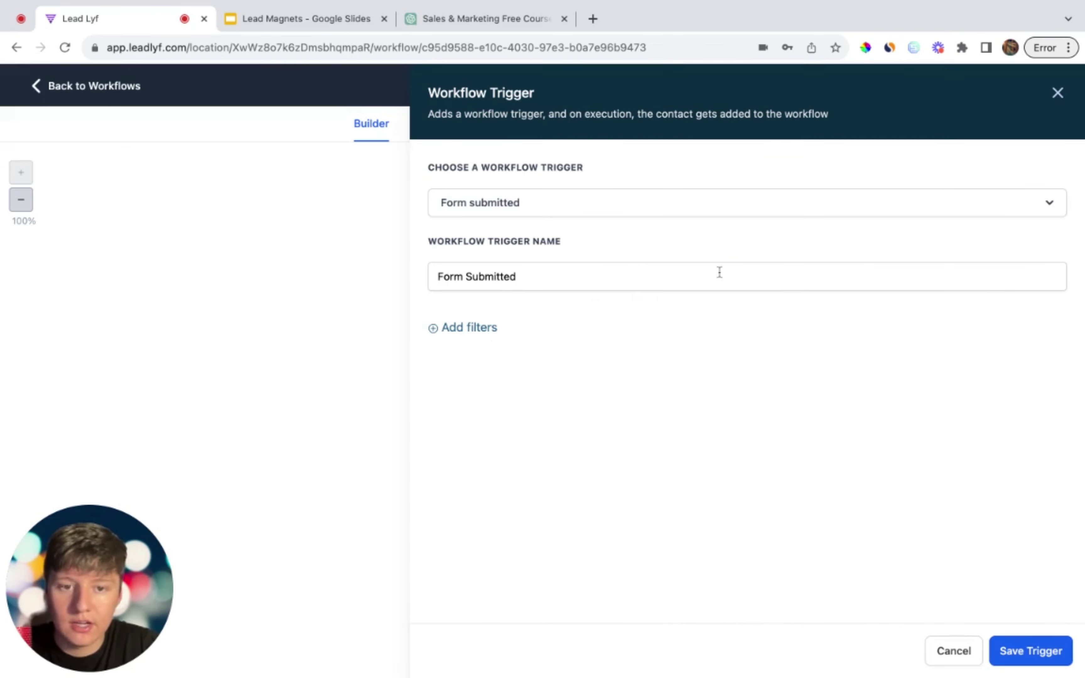
{"action": "left_click", "coordinate": [482, 335]}
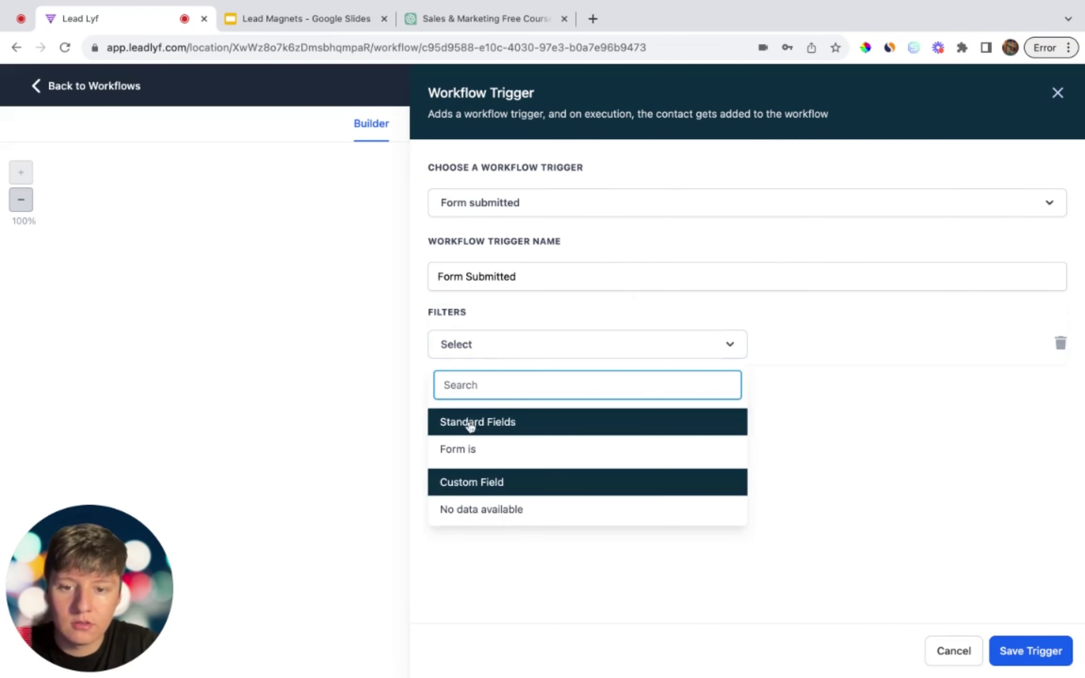
{"action": "left_click", "coordinate": [469, 449]}
{"action": "left_click", "coordinate": [783, 347]}
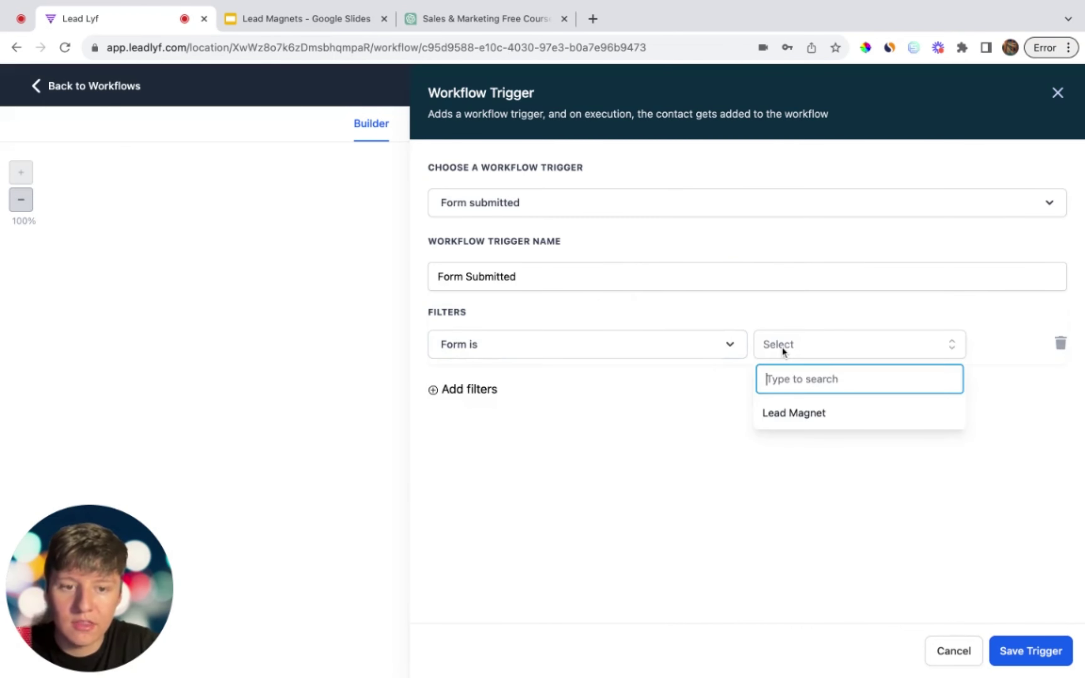
{"action": "left_click", "coordinate": [792, 413]}
{"action": "left_click", "coordinate": [1026, 653]}
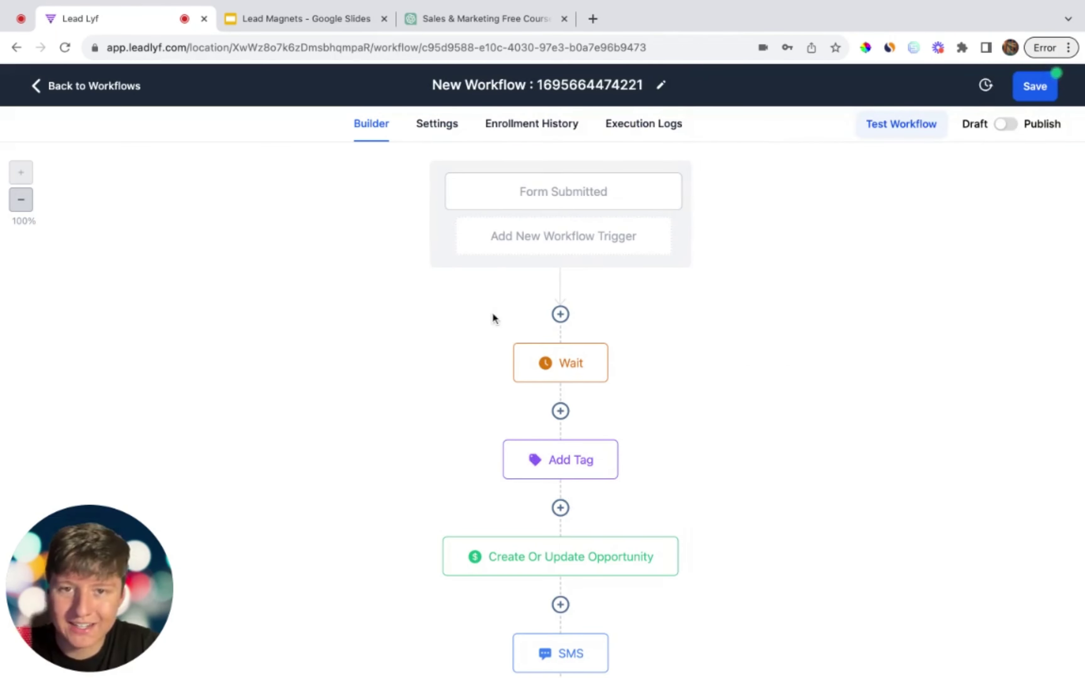
{"action": "scroll", "coordinate": [494, 318], "scroll_direction": "down", "scroll_amount": 2}
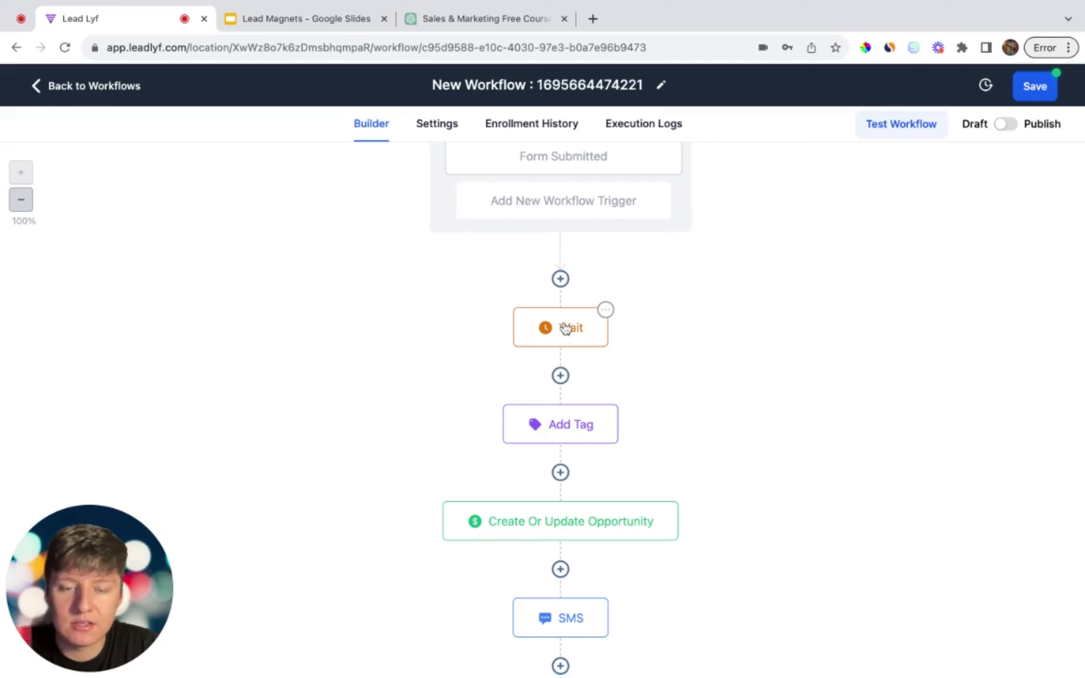
{"action": "scroll", "coordinate": [573, 334], "scroll_direction": "down", "scroll_amount": 1}
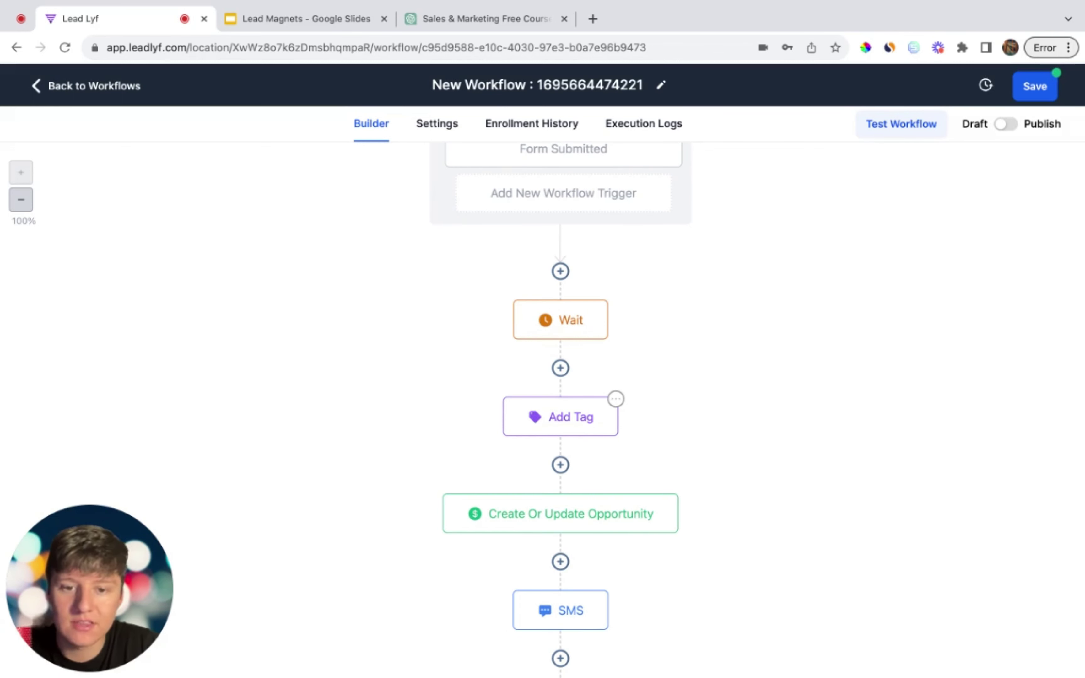
{"action": "scroll", "coordinate": [577, 474], "scroll_direction": "down", "scroll_amount": 2}
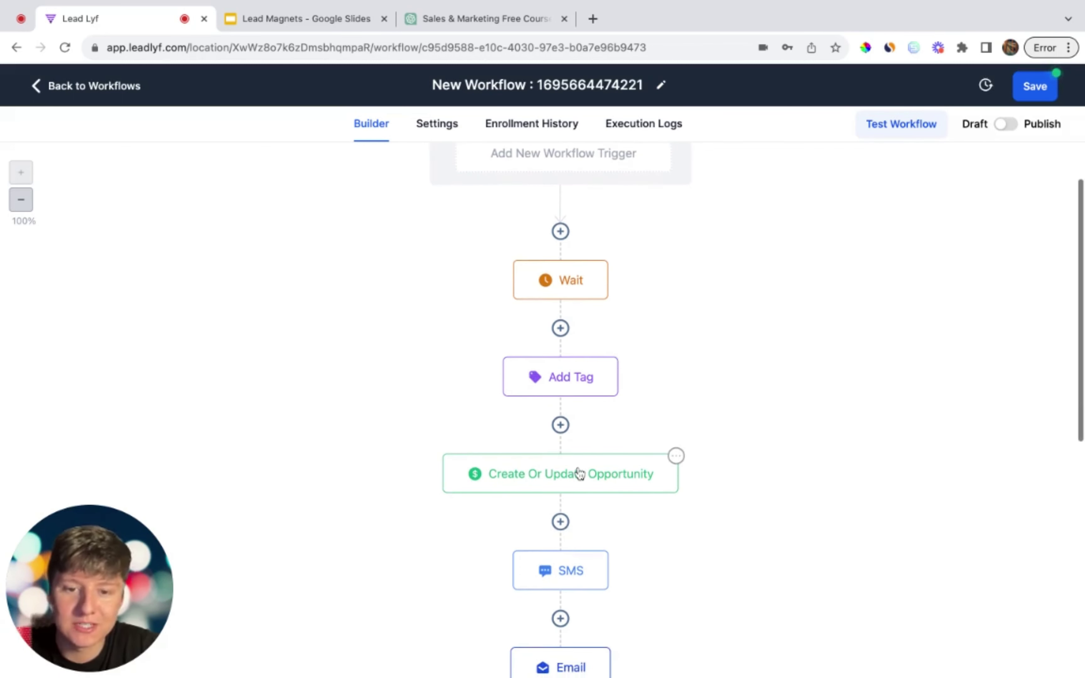
{"action": "scroll", "coordinate": [580, 473], "scroll_direction": "down", "scroll_amount": 2}
{"action": "scroll", "coordinate": [580, 473], "scroll_direction": "down", "scroll_amount": 5}
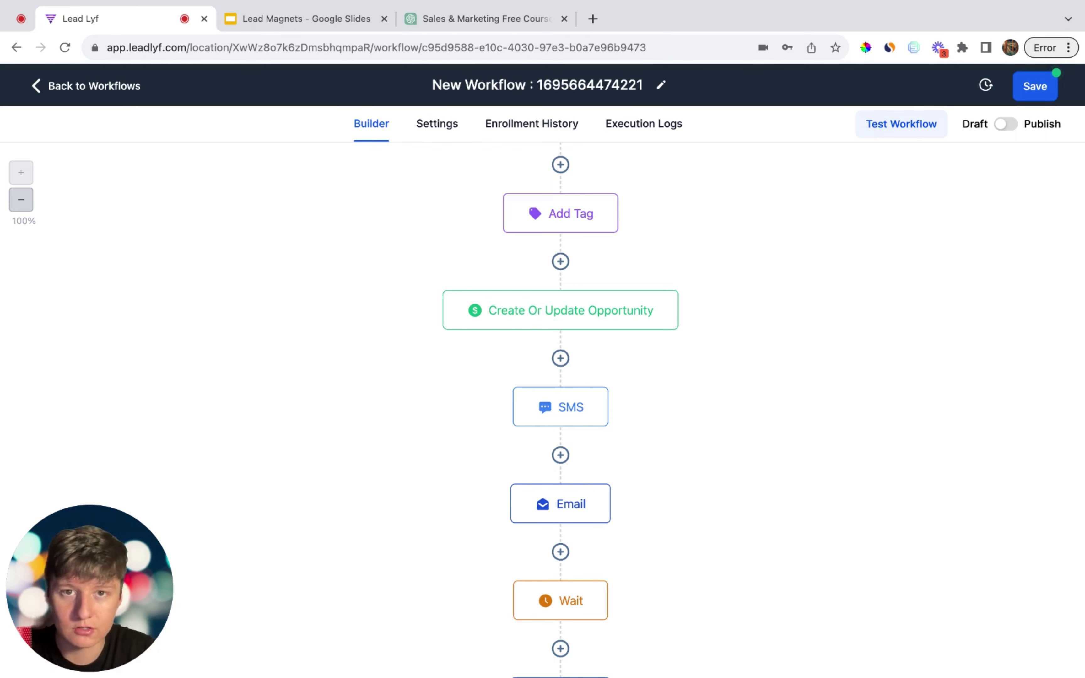
{"action": "scroll", "coordinate": [560, 404], "scroll_direction": "down", "scroll_amount": 1}
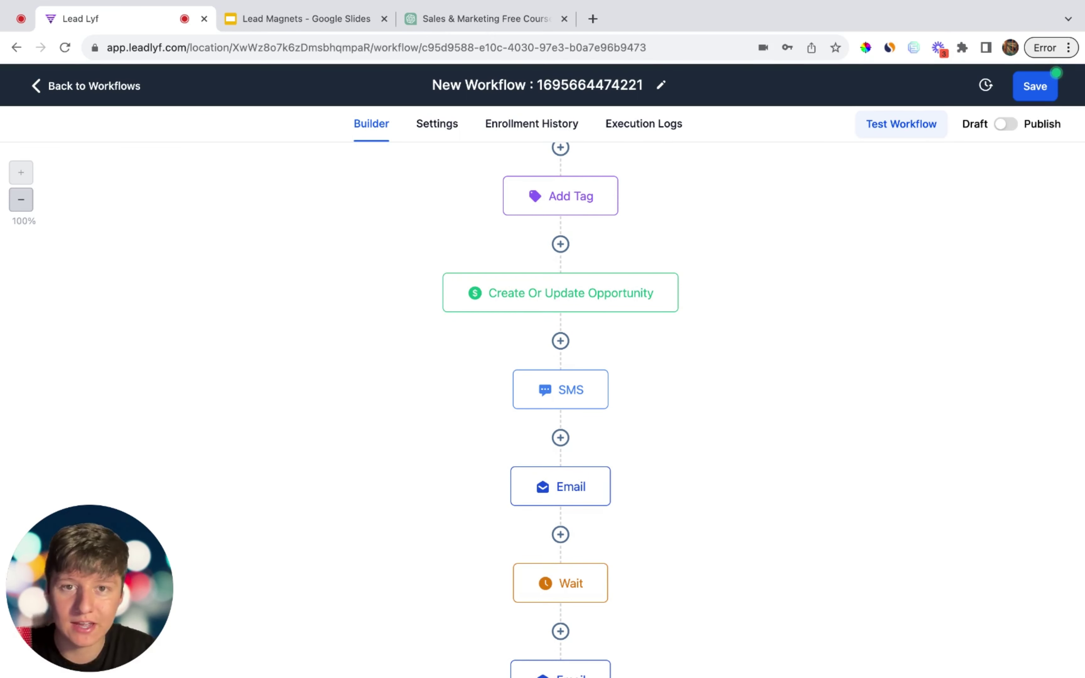
{"action": "scroll", "coordinate": [528, 454], "scroll_direction": "down", "scroll_amount": 5}
{"action": "scroll", "coordinate": [537, 516], "scroll_direction": "down", "scroll_amount": 5}
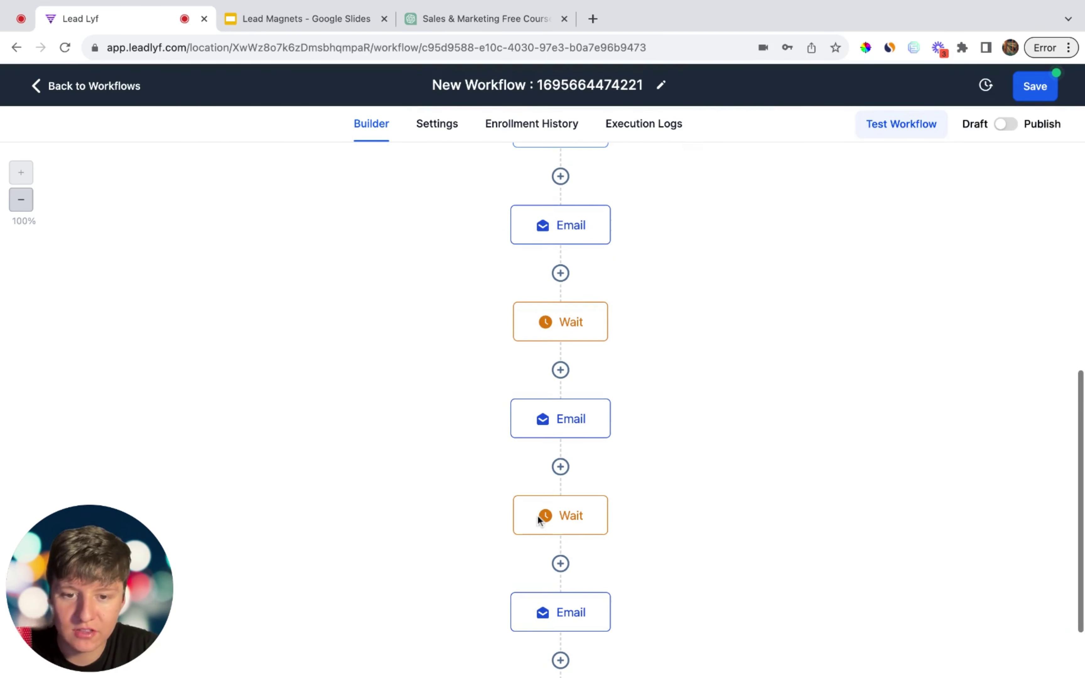
{"action": "left_click", "coordinate": [539, 520]}
{"action": "left_click", "coordinate": [953, 649]}
{"action": "scroll", "coordinate": [605, 544], "scroll_direction": "down", "scroll_amount": 4}
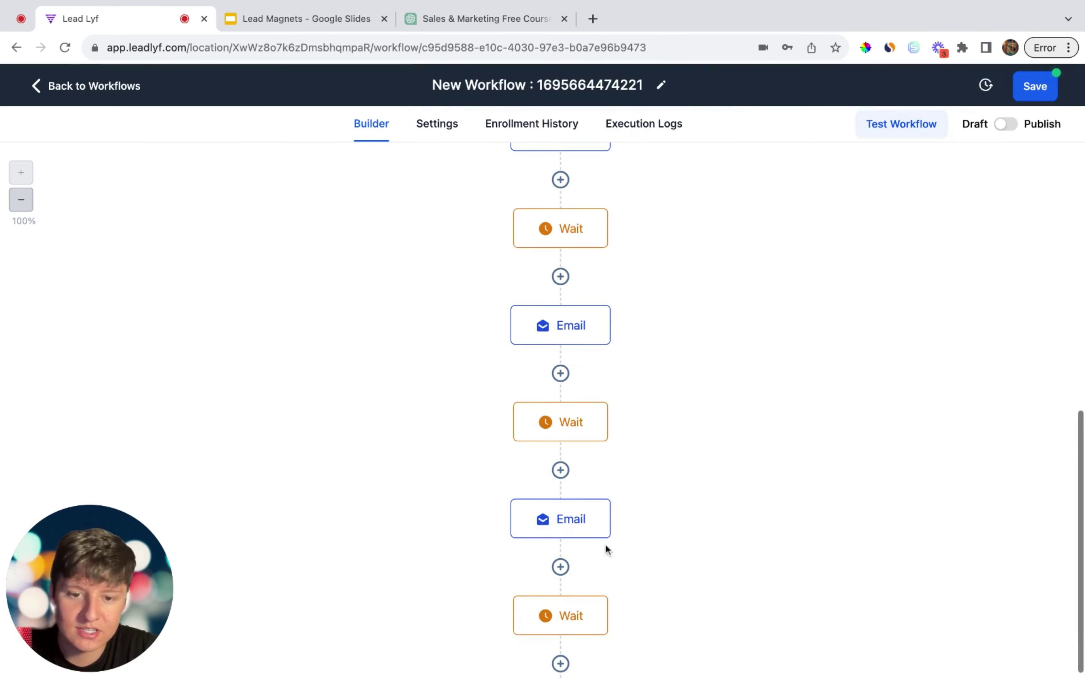
{"action": "scroll", "coordinate": [584, 521], "scroll_direction": "down", "scroll_amount": 2}
{"action": "left_click", "coordinate": [579, 532]}
{"action": "left_click", "coordinate": [955, 649]}
{"action": "scroll", "coordinate": [637, 583], "scroll_direction": "down", "scroll_amount": 3}
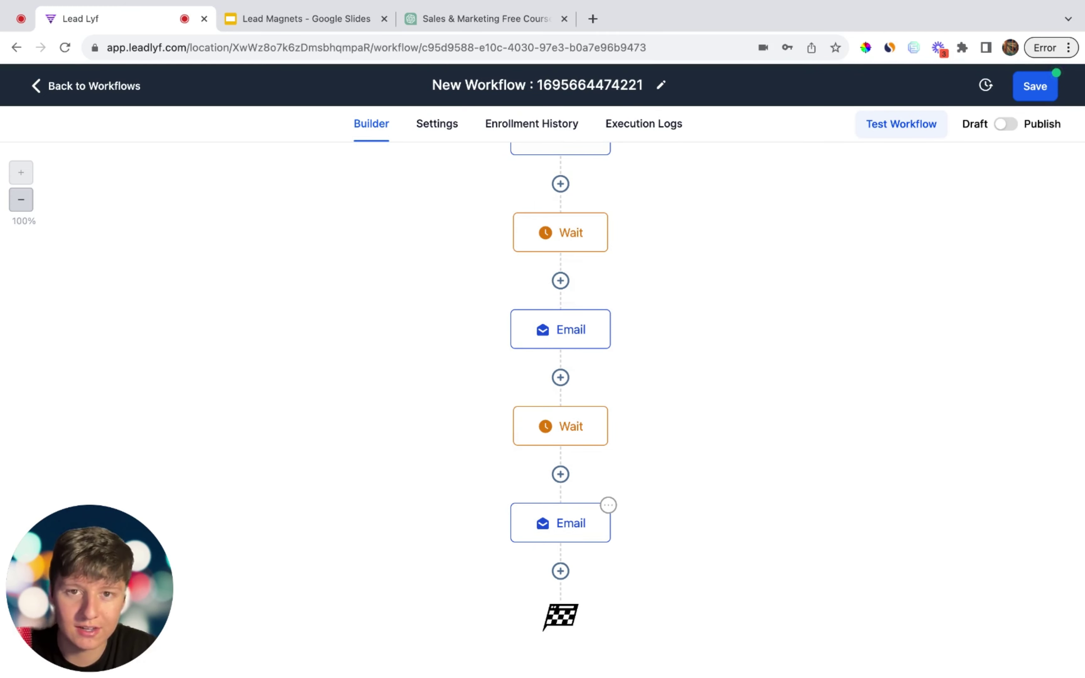
{"action": "scroll", "coordinate": [644, 463], "scroll_direction": "up", "scroll_amount": 3}
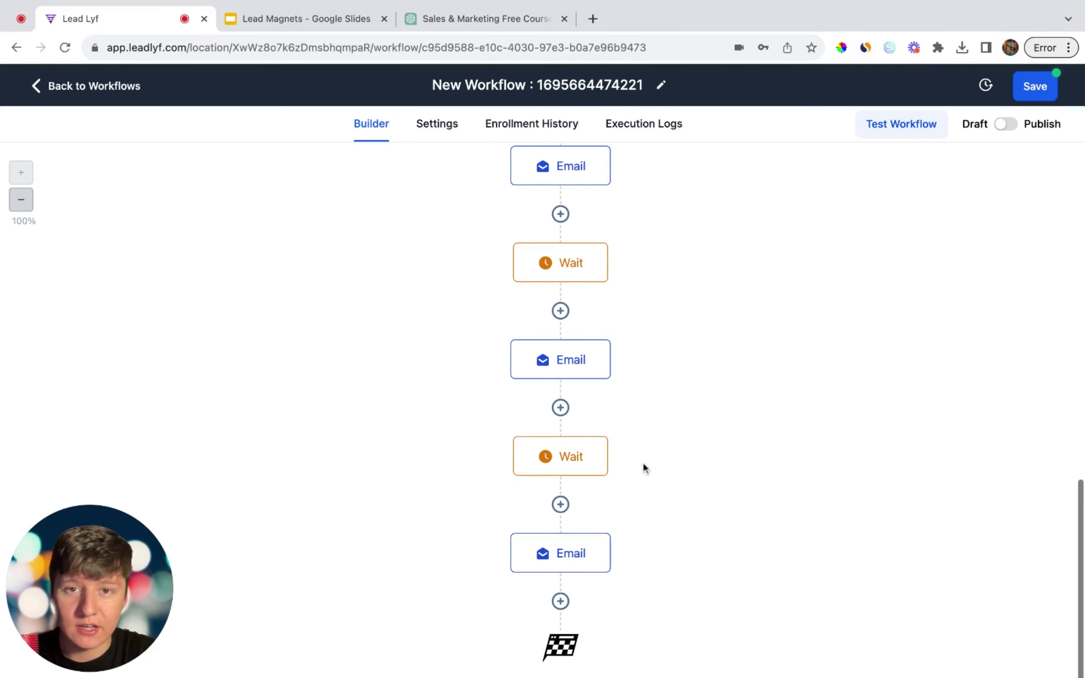
{"action": "scroll", "coordinate": [560, 411], "scroll_direction": "up", "scroll_amount": 1}
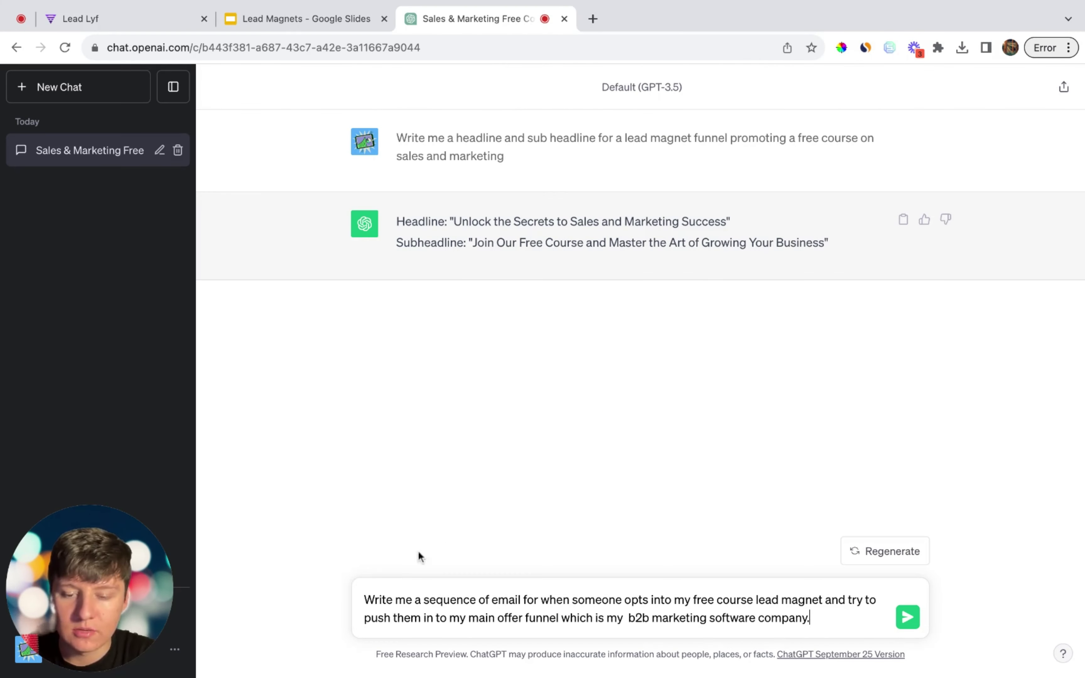
Step: Send the lead-magnet email-sequence prompt in ChatGPT and review the resulting five-email nurture sequence
{"action": "key", "text": "super+3"}
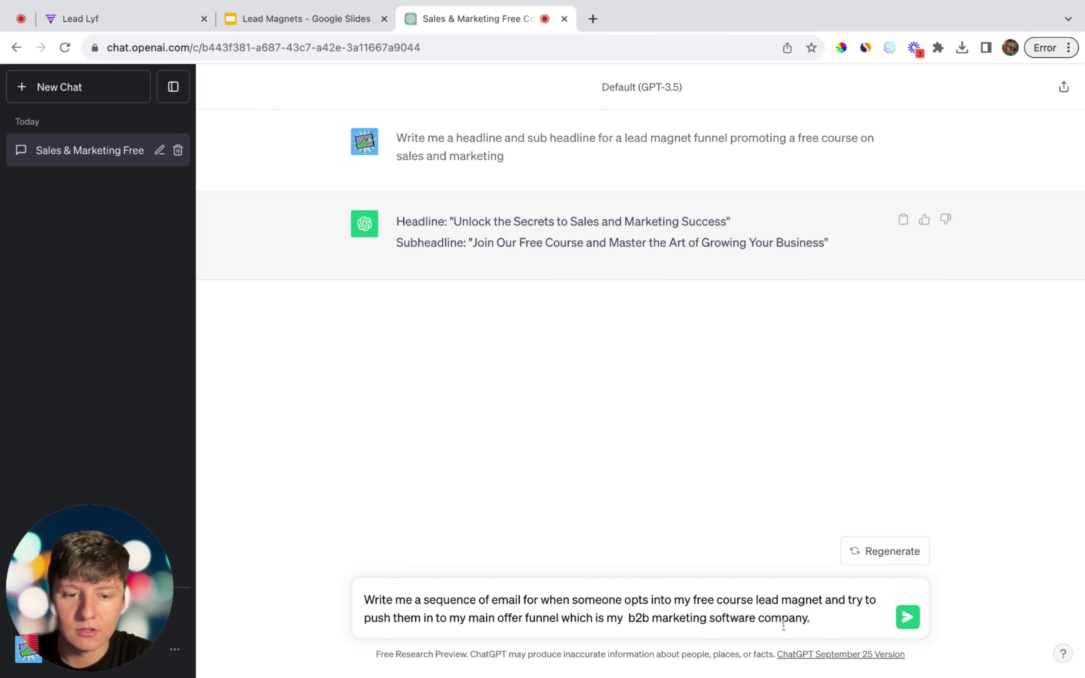
{"action": "left_click", "coordinate": [904, 617]}
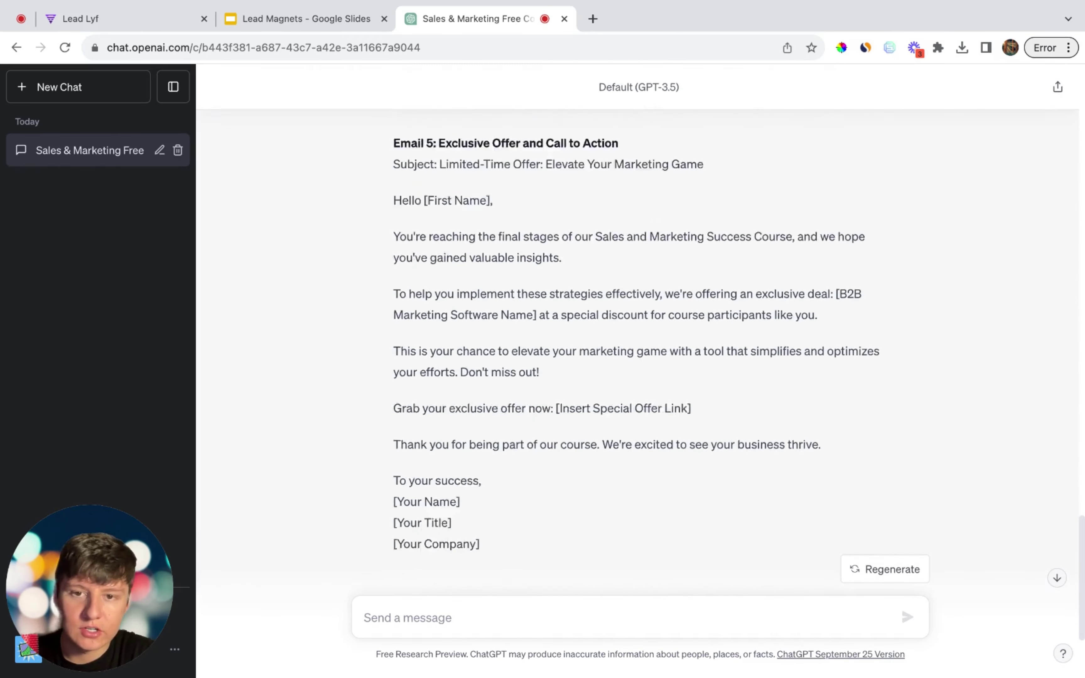
{"action": "scroll", "coordinate": [637, 359], "scroll_direction": "up", "scroll_amount": 10}
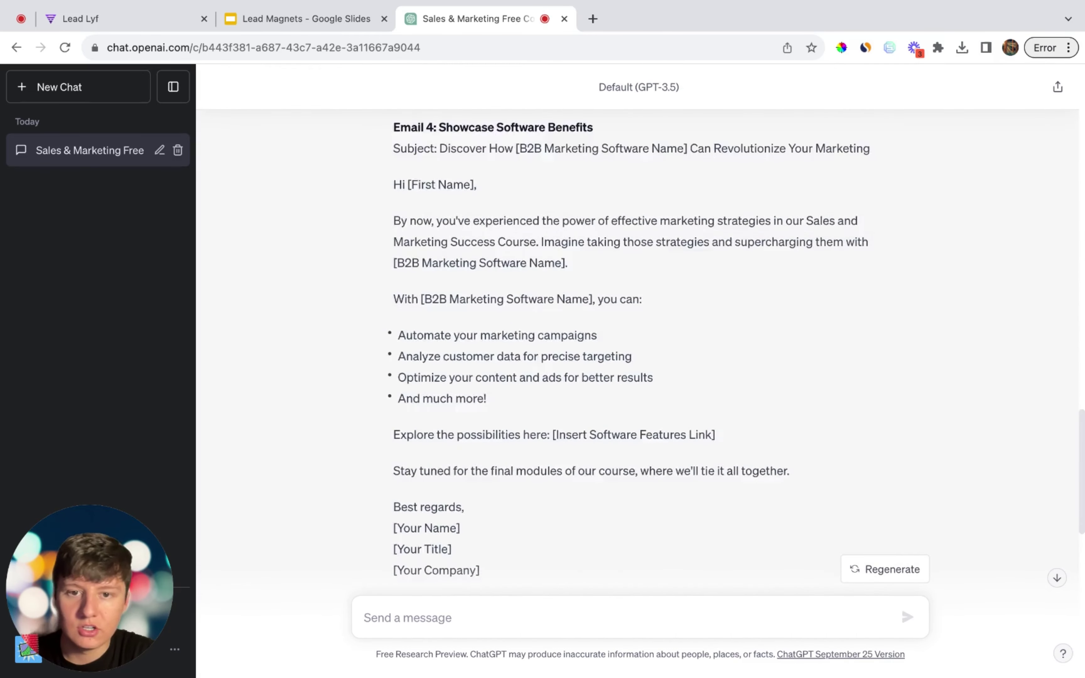
{"action": "scroll", "coordinate": [637, 350], "scroll_direction": "up", "scroll_amount": 10}
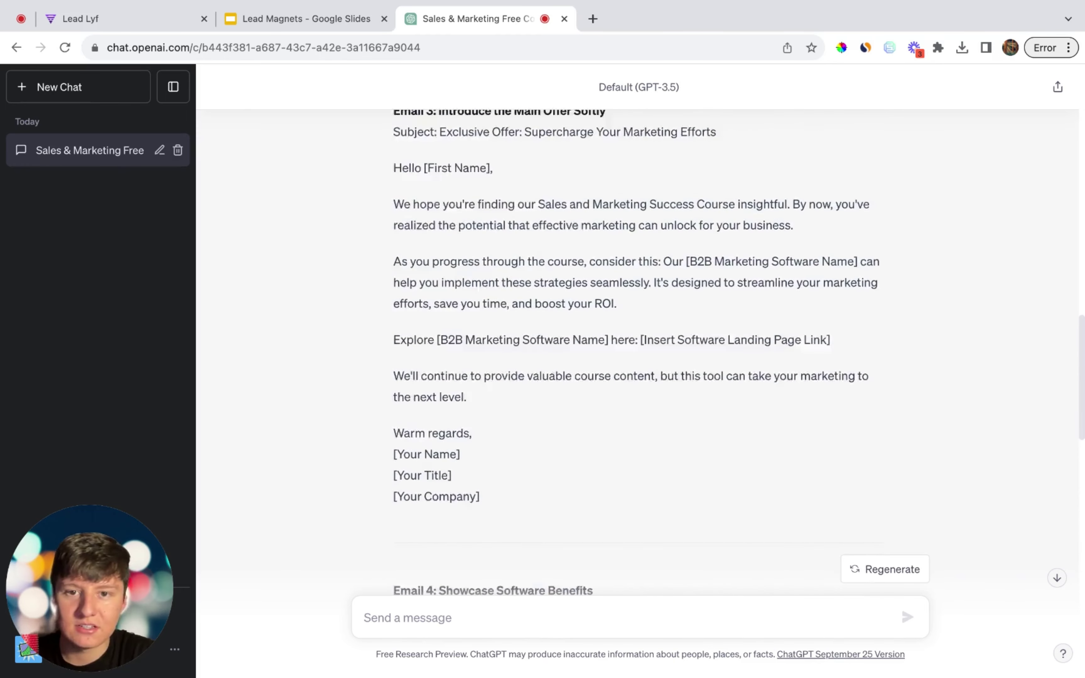
{"action": "scroll", "coordinate": [637, 349], "scroll_direction": "up", "scroll_amount": 5}
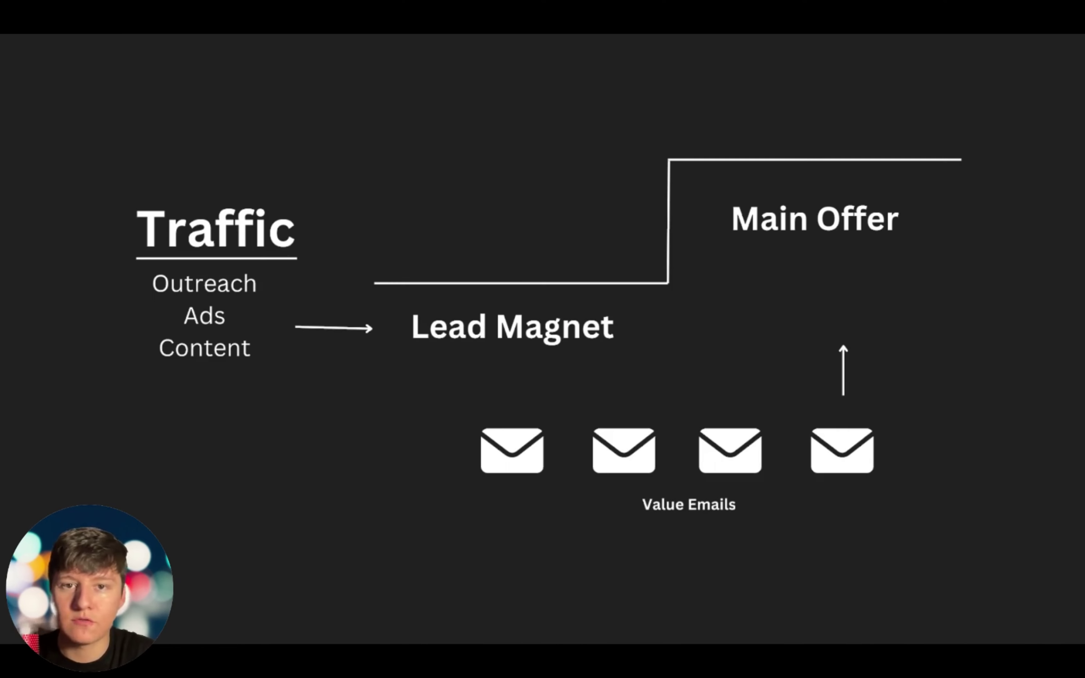